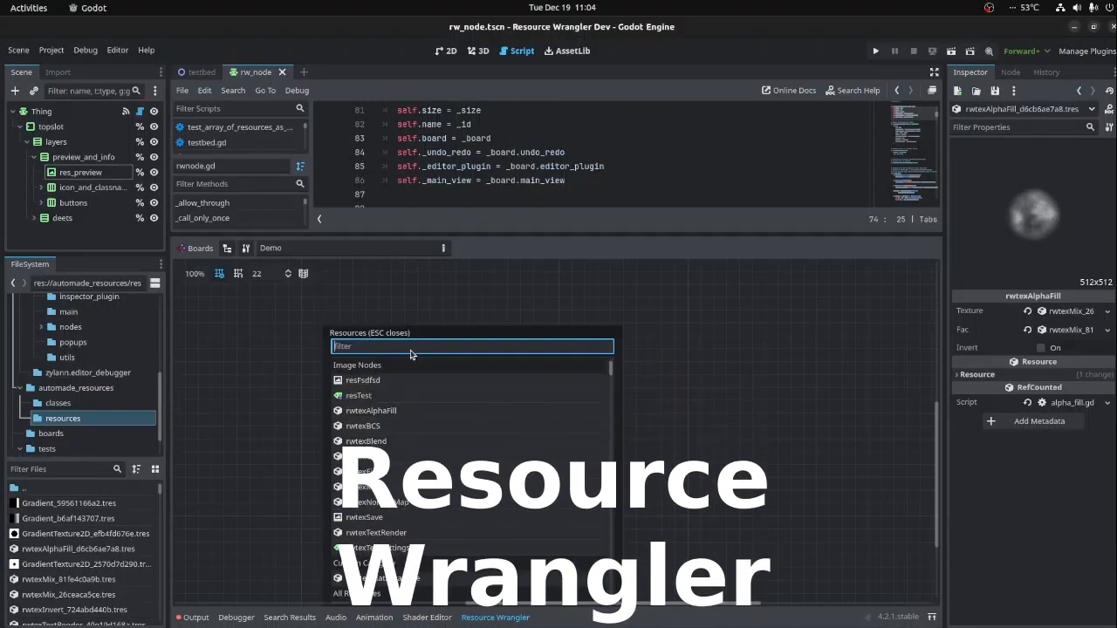
- Add a GradientTexture2D node to the Demo board and attach a new Gradient to its gradient input
type("gradi")
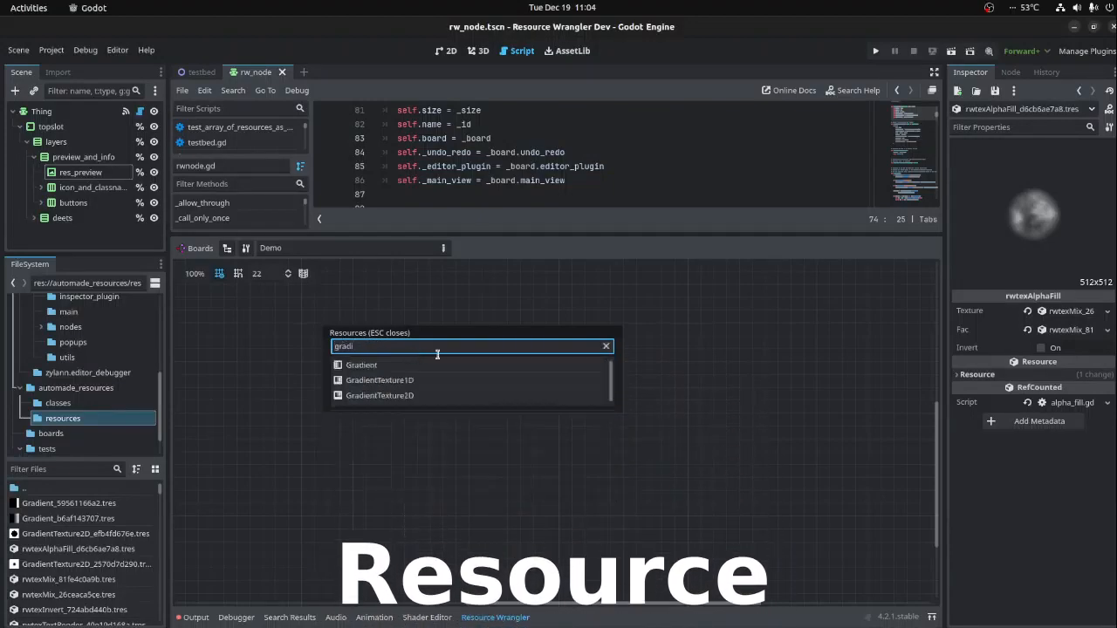
left_click(427, 396)
left_click_drag(484, 404, 457, 330)
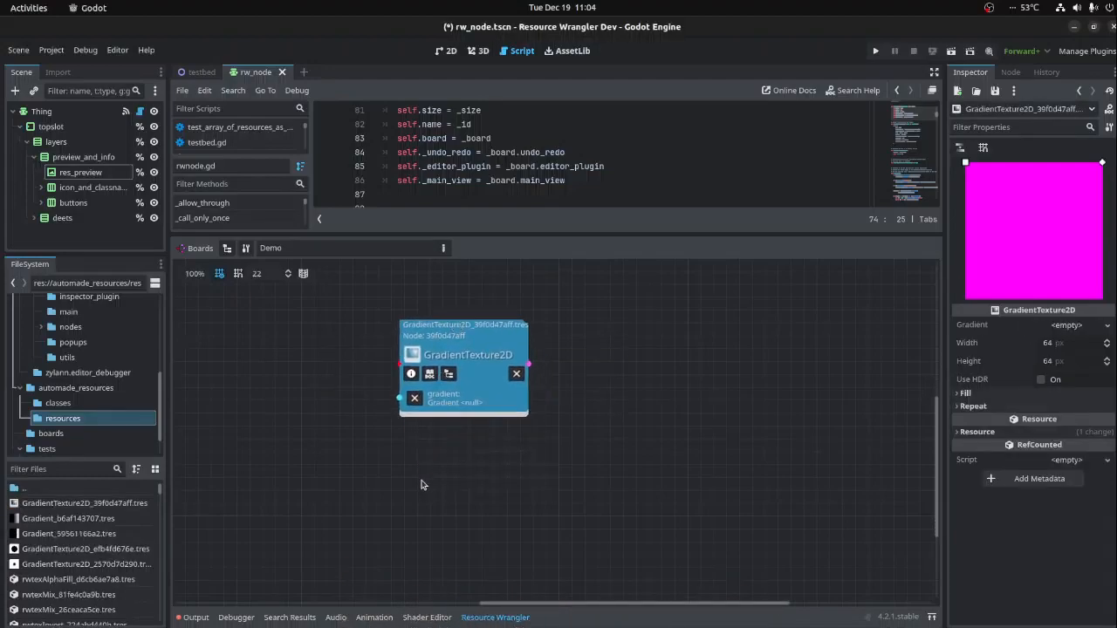
left_click_drag(401, 400, 344, 403)
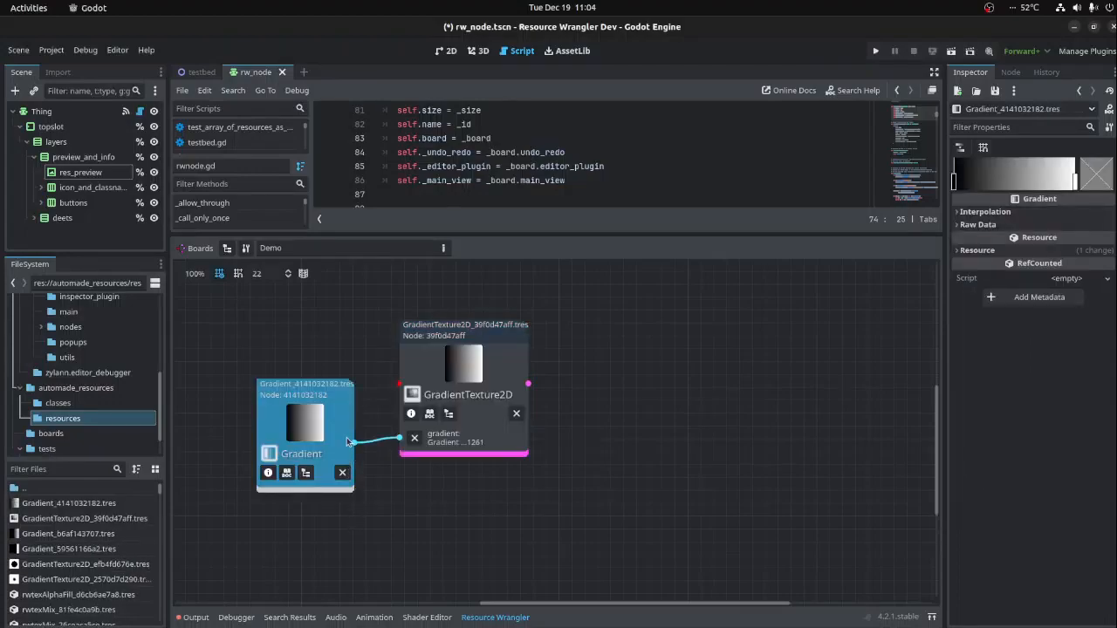
- Set the GradientTexture2D fill to Radial, with From at about (0.487, 0.513) and To at about (0.765, 0.342)
left_click(481, 360)
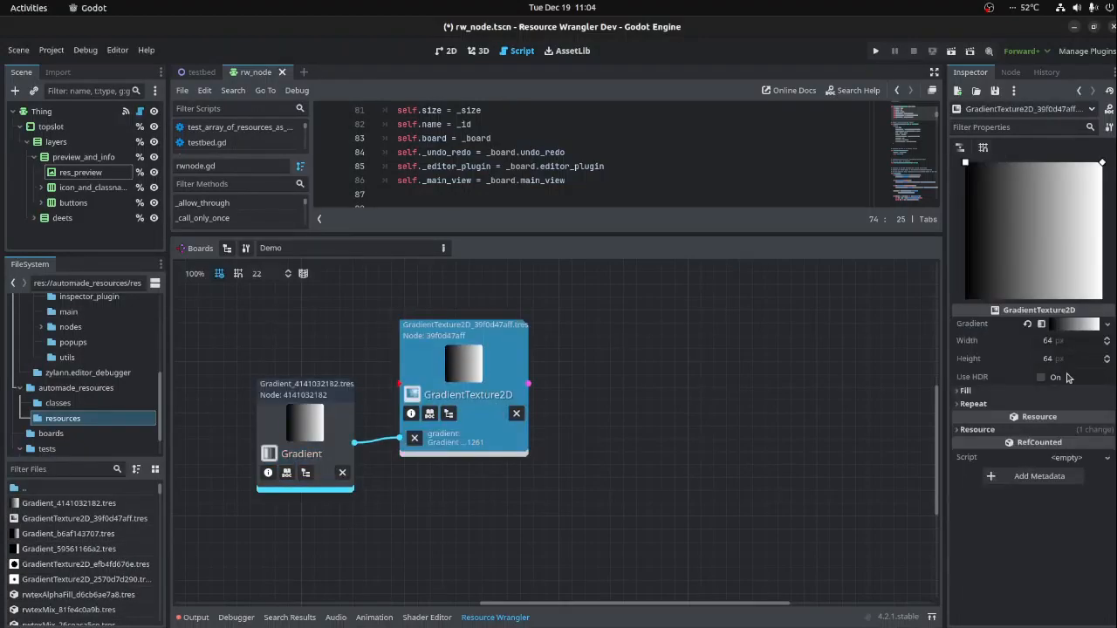
left_click(965, 390)
left_click(1056, 407)
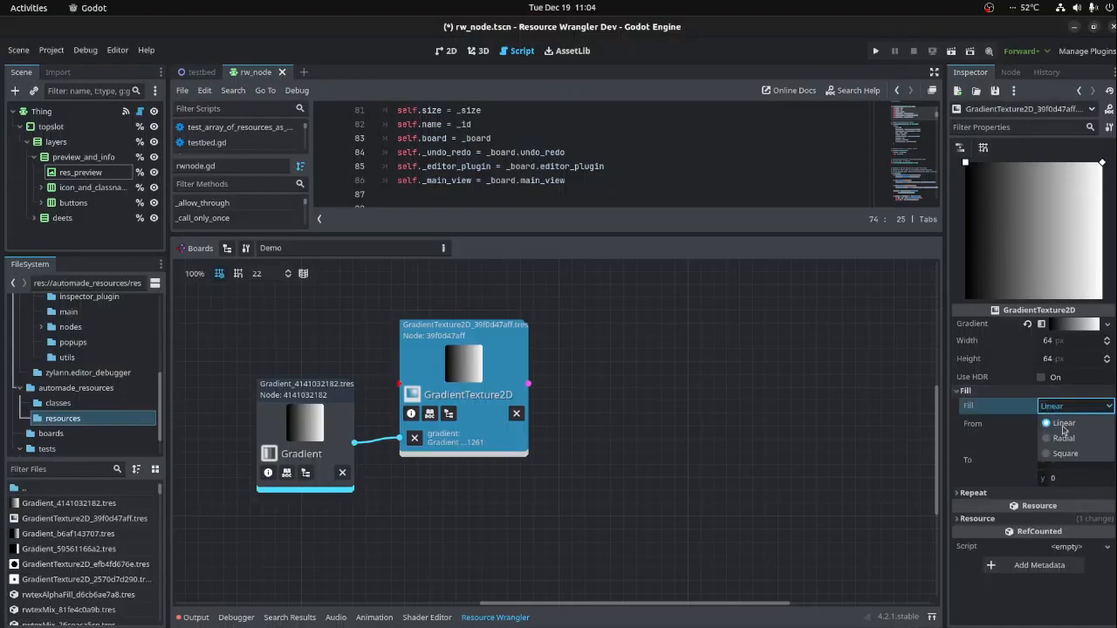
left_click(1065, 440)
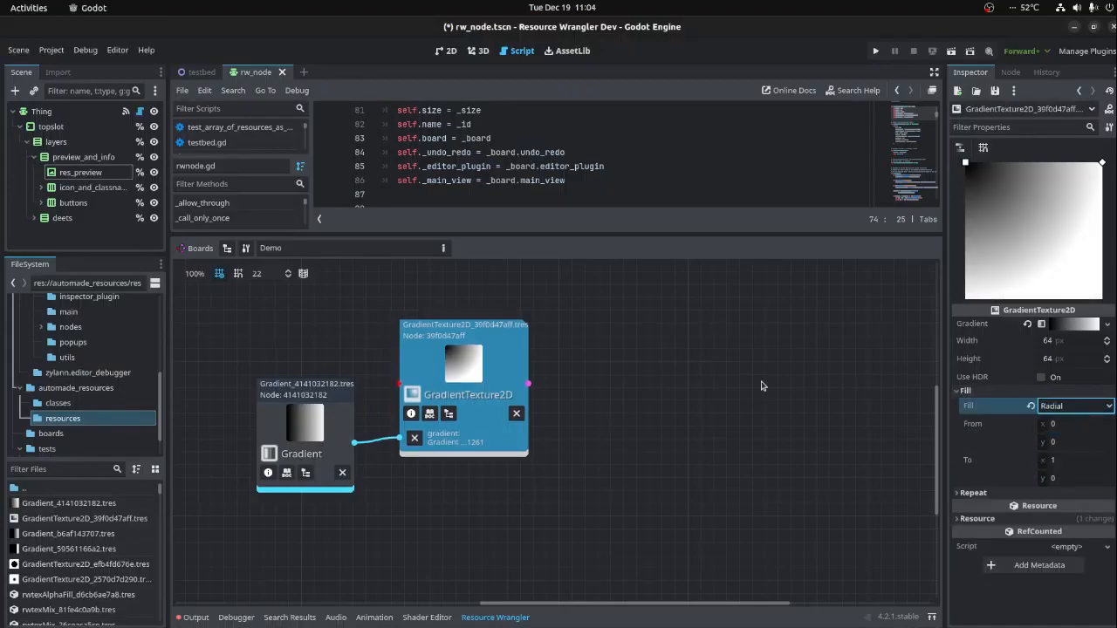
left_click_drag(965, 163, 1032, 232)
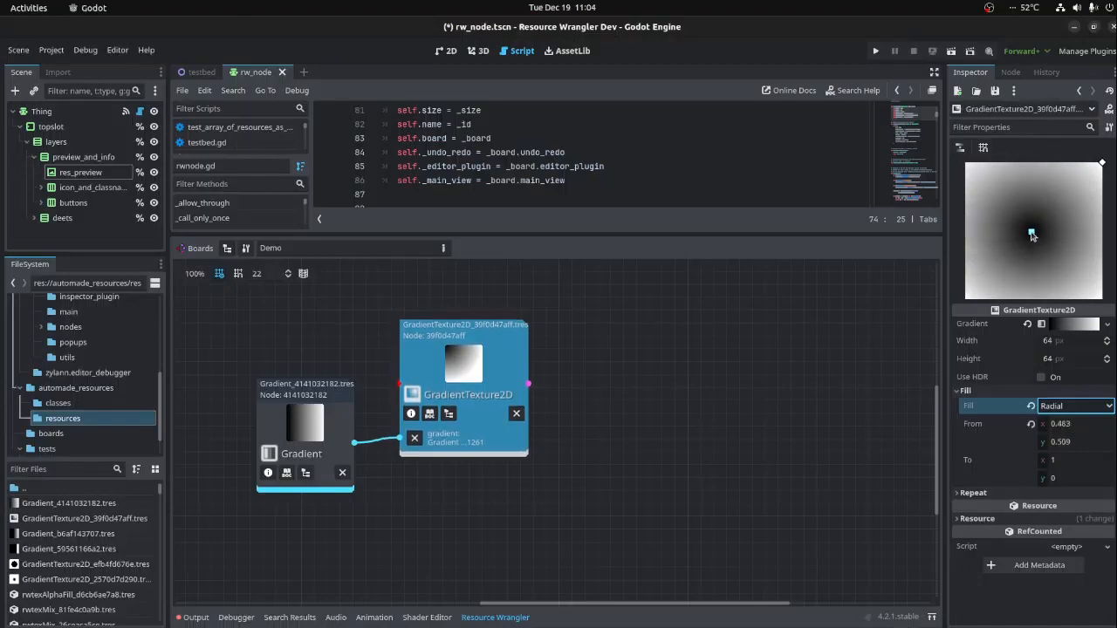
left_click_drag(1102, 163, 1068, 213)
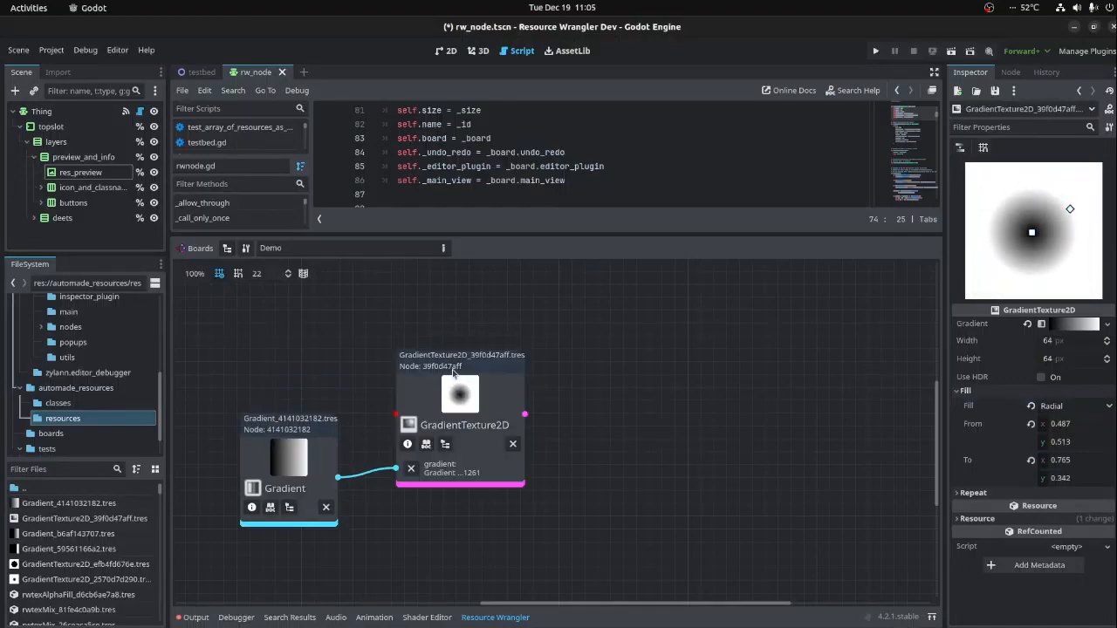
- Add an rwtexSave node and connect the GradientTexture2D output to its texture input
right_click(635, 390)
key("ctrl+a")
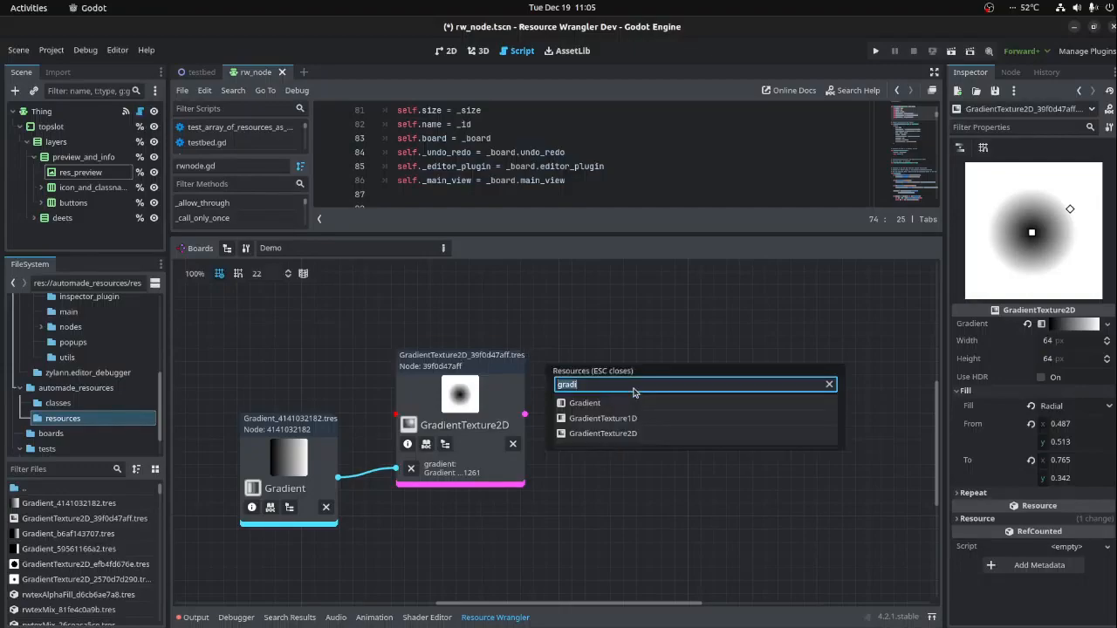
type("save")
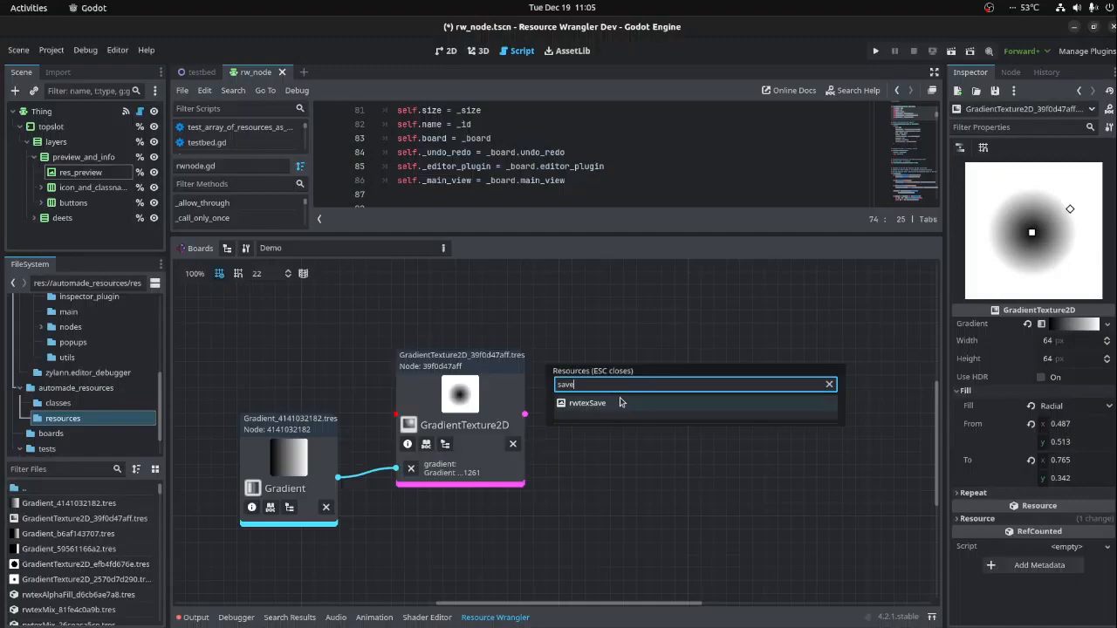
left_click(623, 399)
left_click_drag(252, 331, 476, 535)
left_click(591, 482)
left_click_drag(527, 418, 647, 461)
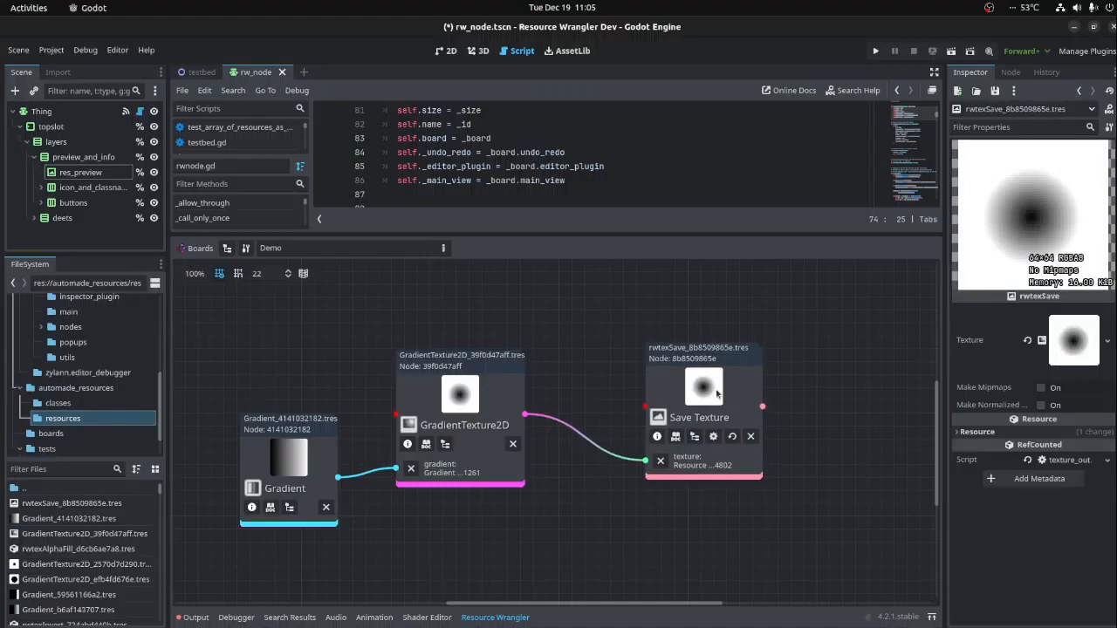
- Save the scene and locate the Save Texture node's resource file in the project files
left_click(723, 356)
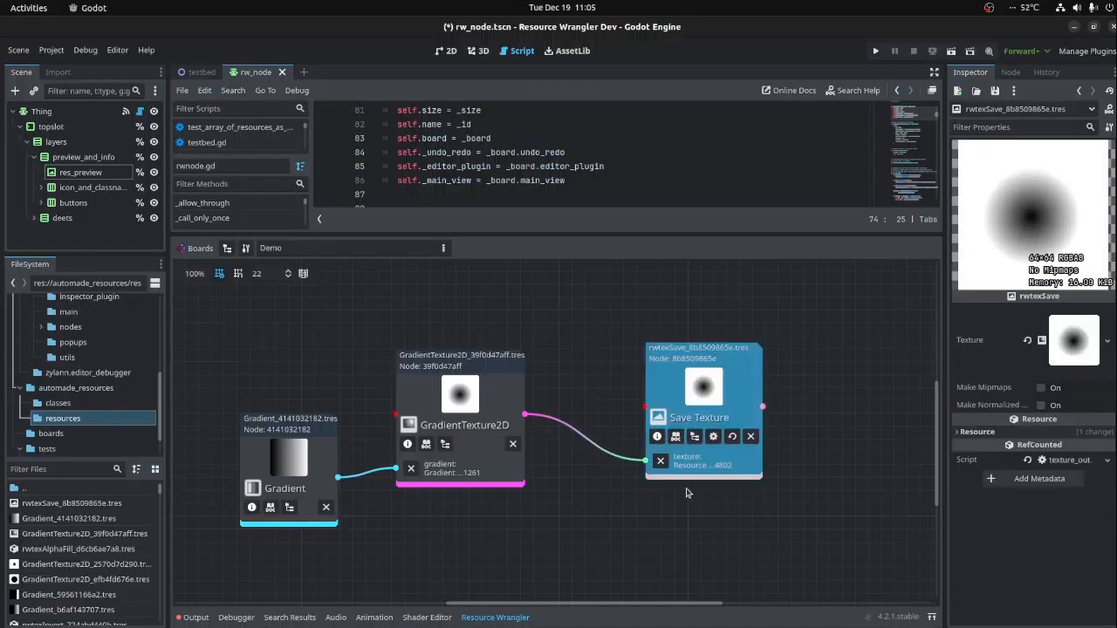
left_click(694, 438)
left_click_drag(702, 410, 718, 398)
key("ctrl+s")
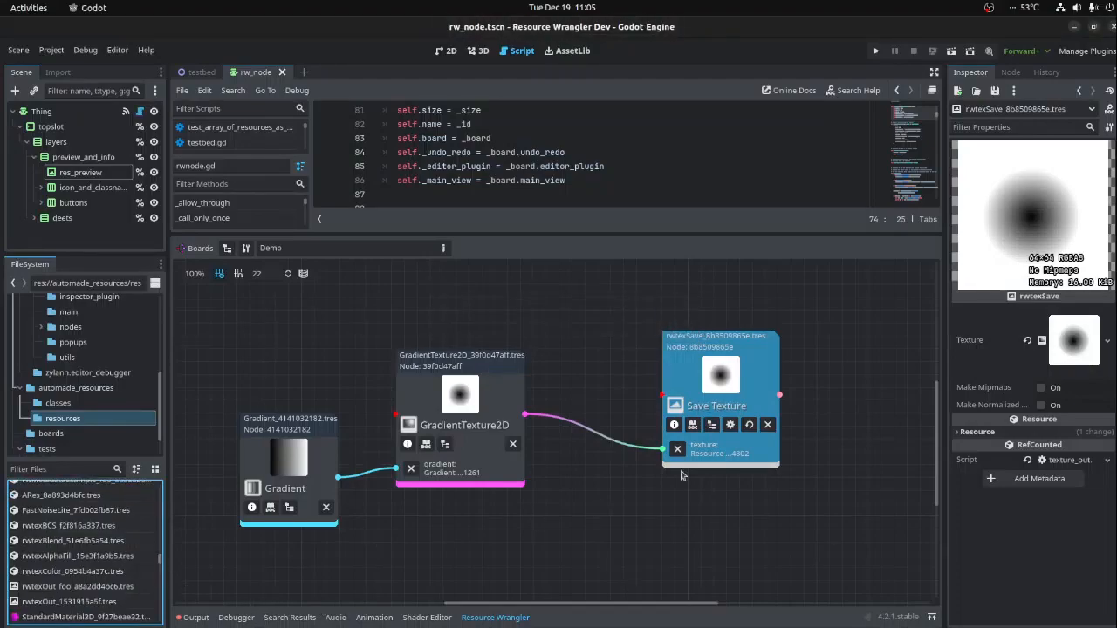
left_click(712, 425)
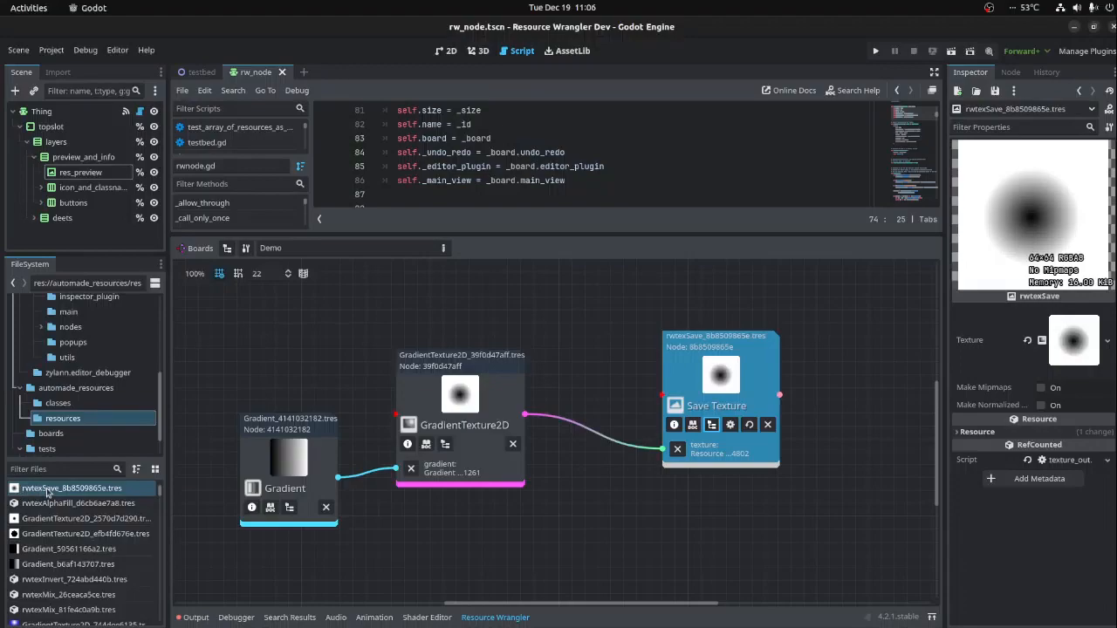
mouse_move(47, 493)
- Move the Save Texture node farther from the GradientTexture2D node to make room between them
left_click(453, 401)
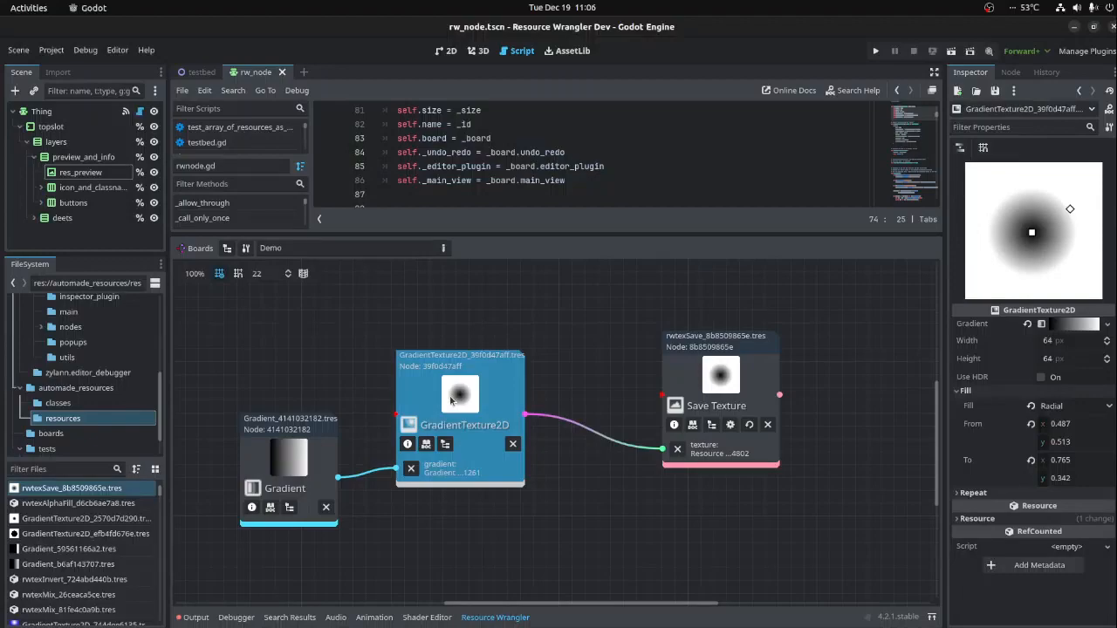
middle_click_drag(593, 370, 524, 417)
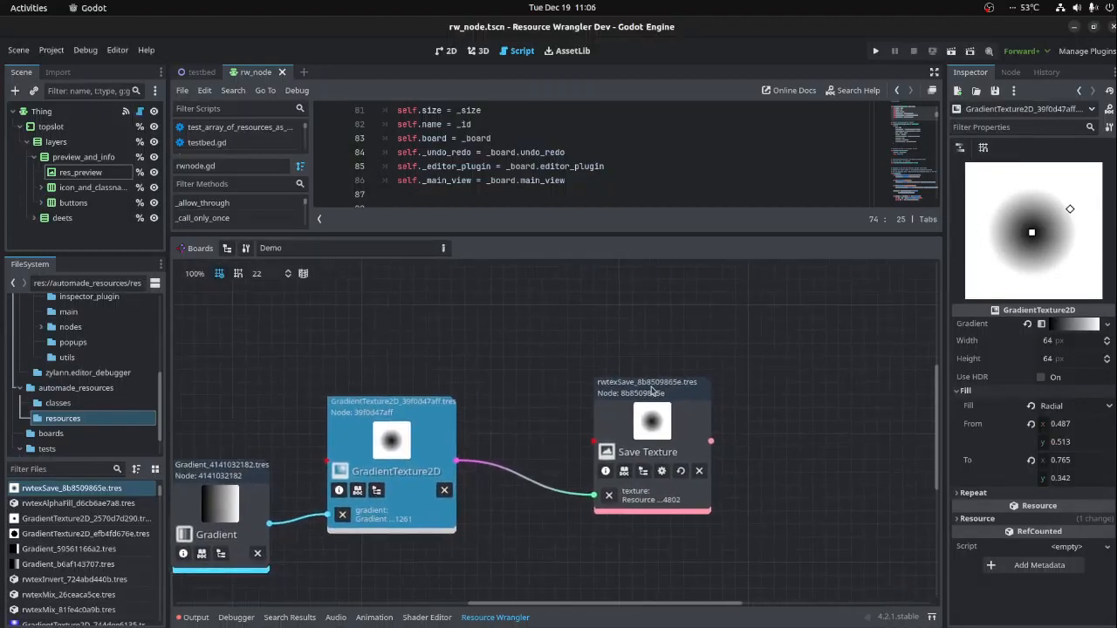
left_click_drag(647, 387, 798, 382)
middle_click_drag(561, 405, 611, 398)
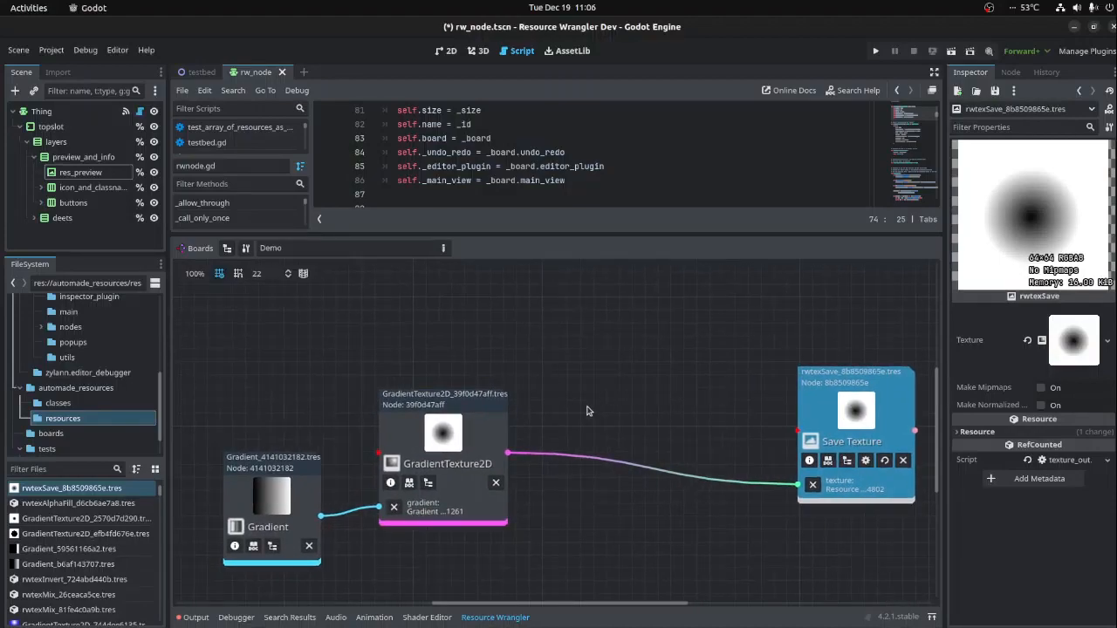
- Add a NoiseTexture2D node, place it above the GradientTexture2D node, and shift the Save Texture node slightly upward
right_click(299, 346)
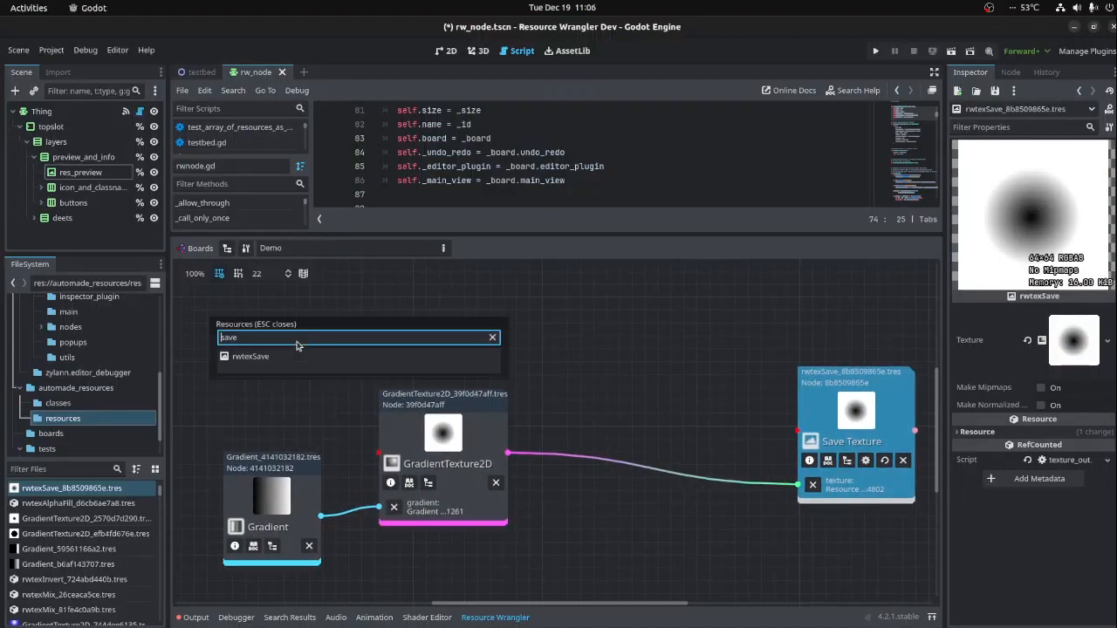
key("ctrl+a")
key("BackSpace")
type("noise")
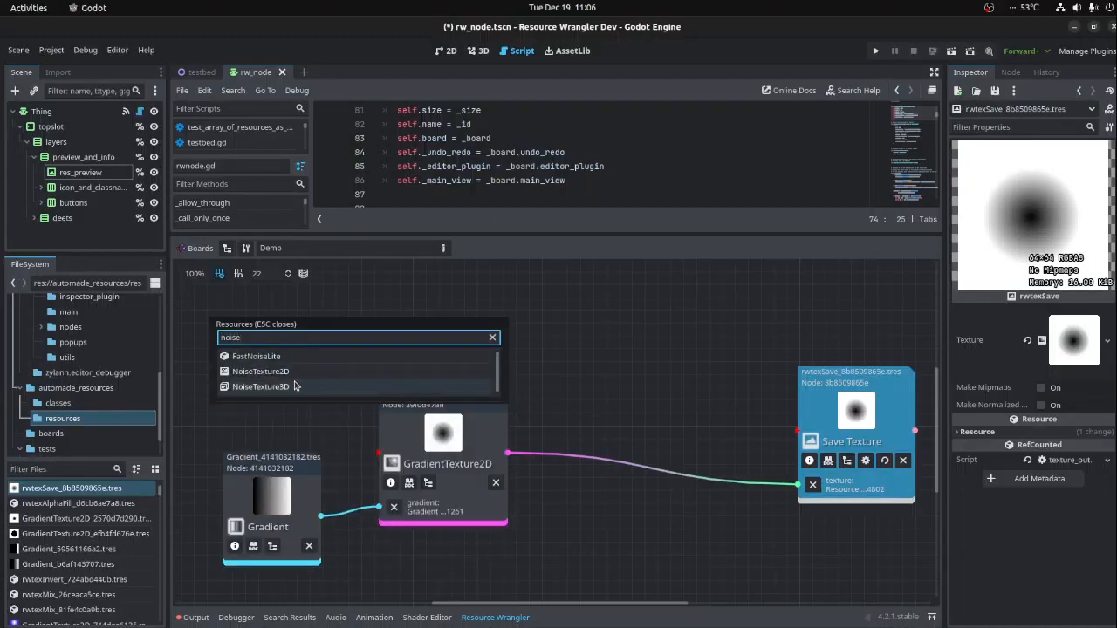
double_click(262, 372)
left_click_drag(340, 402, 447, 273)
middle_click_drag(594, 409, 487, 409)
left_click_drag(710, 376, 684, 317)
- Add an rwtexMix node, connecting NoiseTexture2D to its texture1 input and GradientTexture2D to texture2
right_click(480, 373)
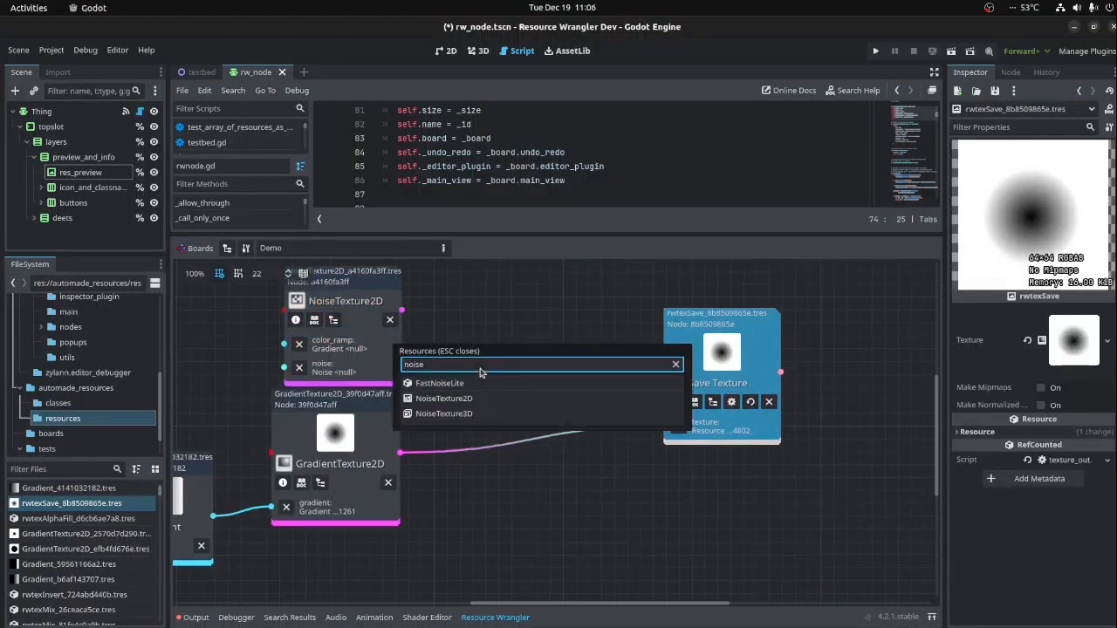
type("mix")
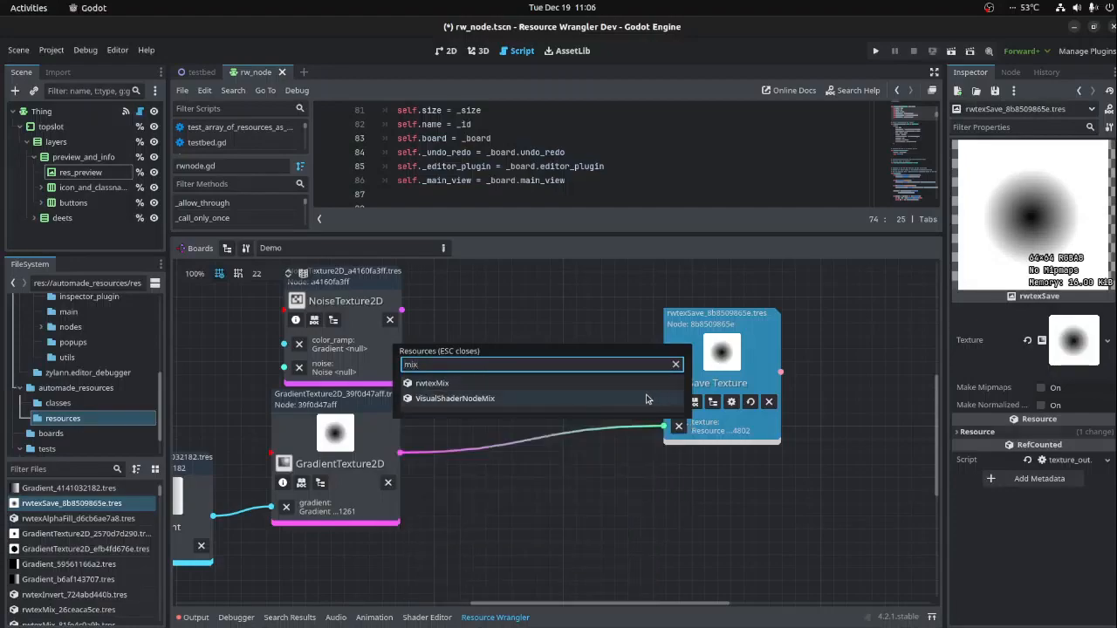
left_click(437, 384)
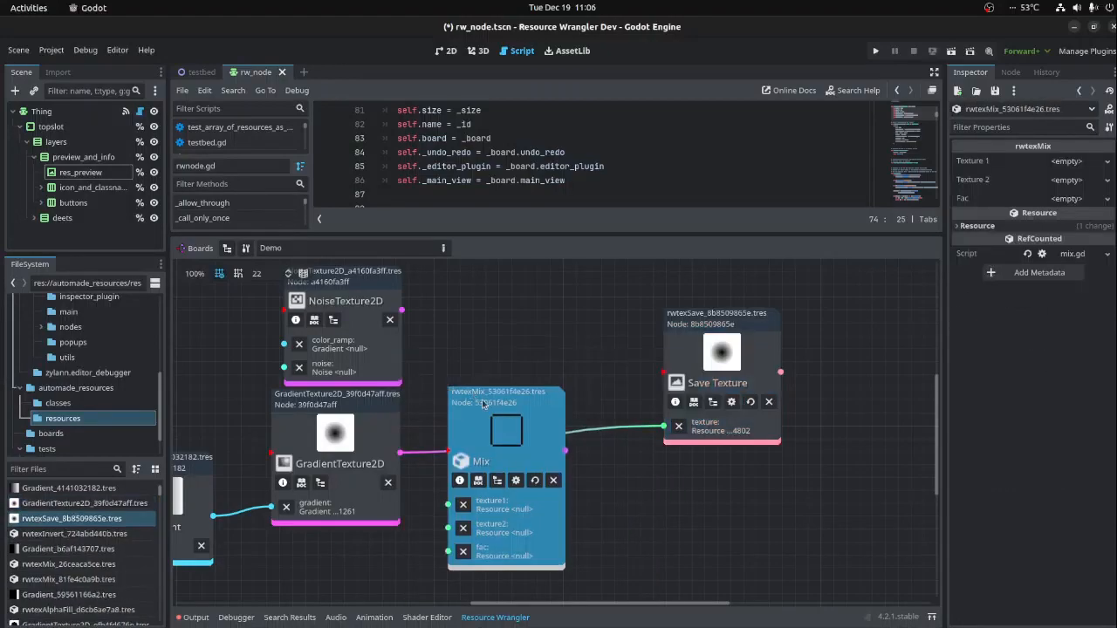
left_click_drag(402, 310, 468, 415)
left_click_drag(399, 452, 468, 438)
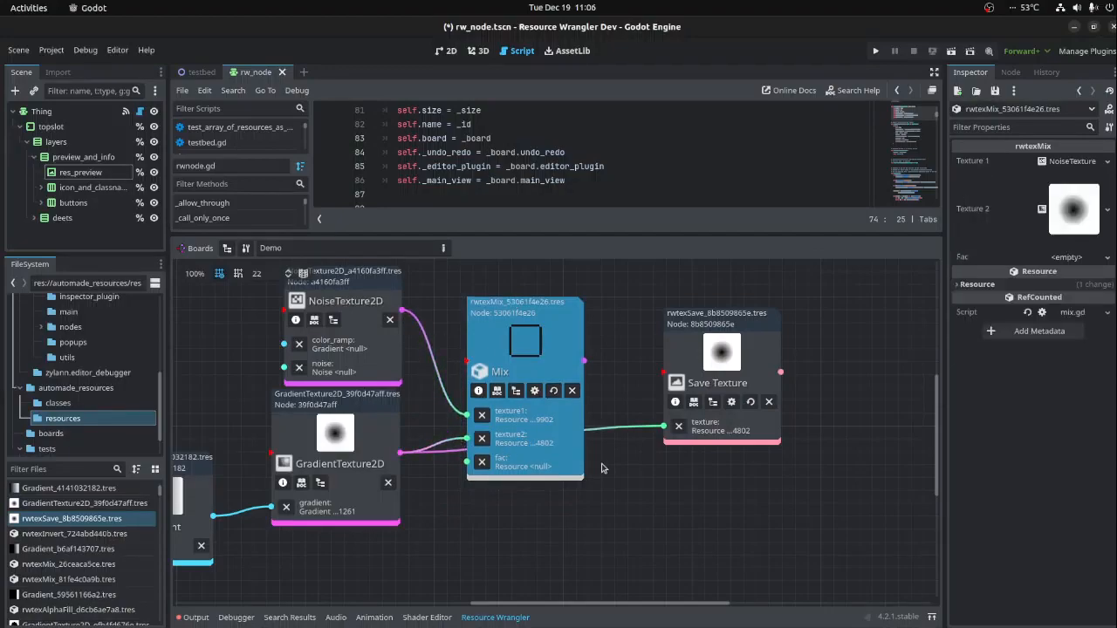
- Attach a FastNoiseLite to the NoiseTexture2D noise input and connect NoiseTexture2D to the Mix node's texture2 input
left_click(486, 432)
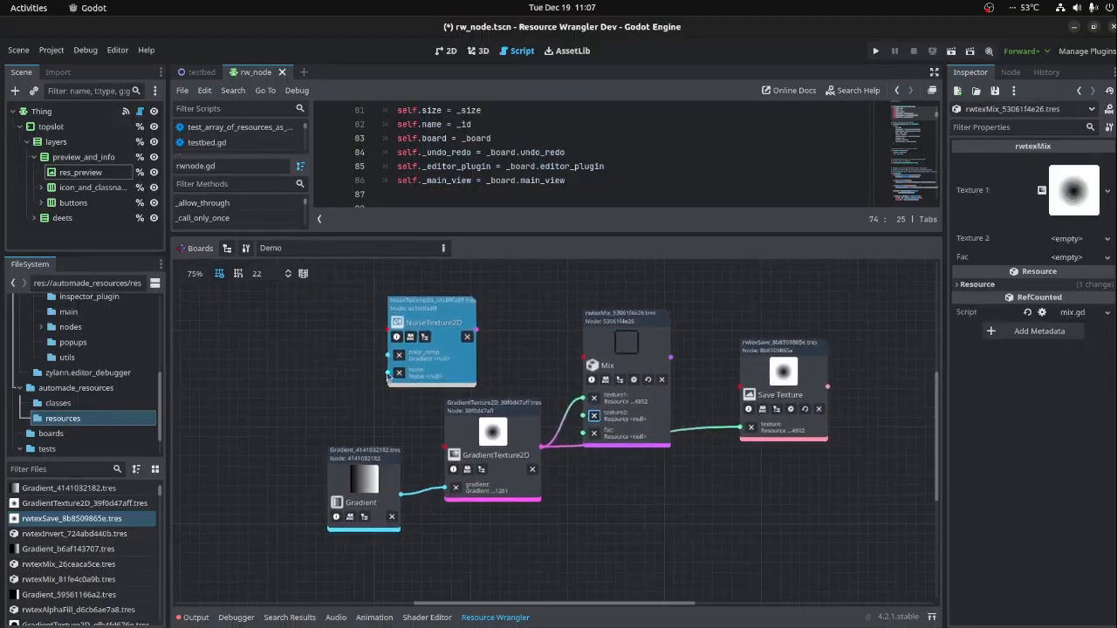
left_click_drag(386, 375, 334, 368)
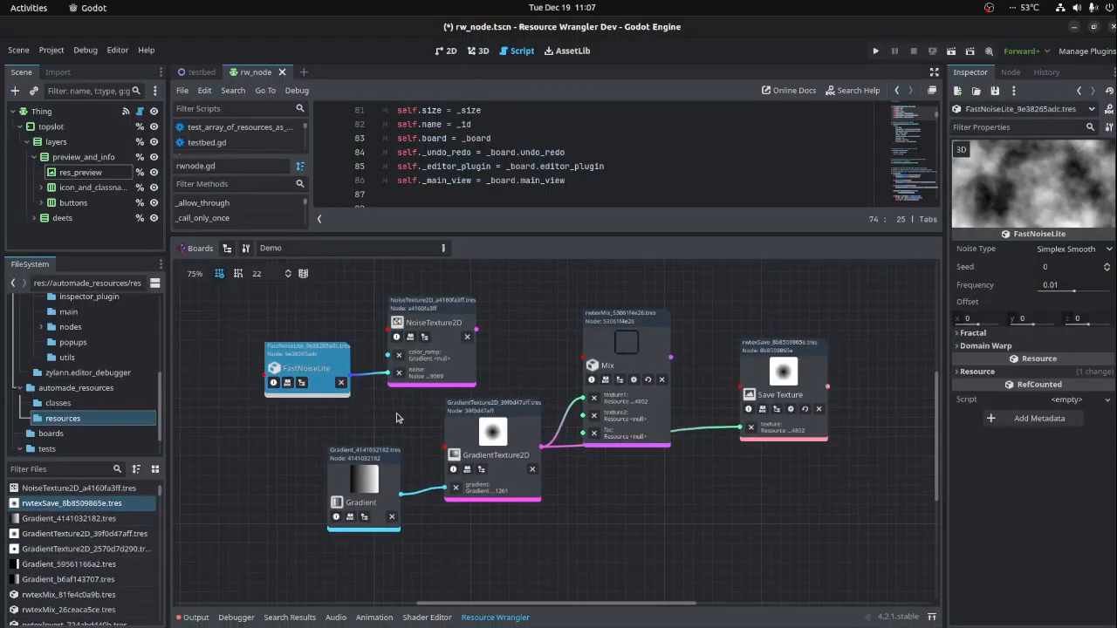
left_click(456, 356)
left_click_drag(476, 331, 583, 417)
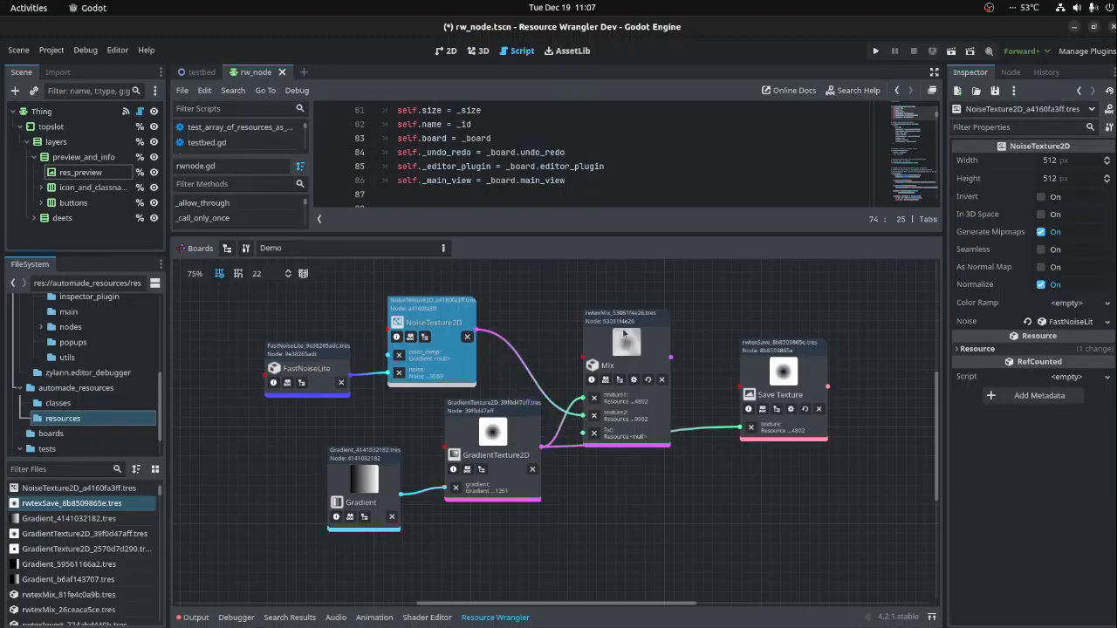
- Swap the Mix node's inputs so NoiseTexture2D feeds texture1 and GradientTexture2D feeds texture2, and move the node up slightly
scroll(624, 333, "up", 2)
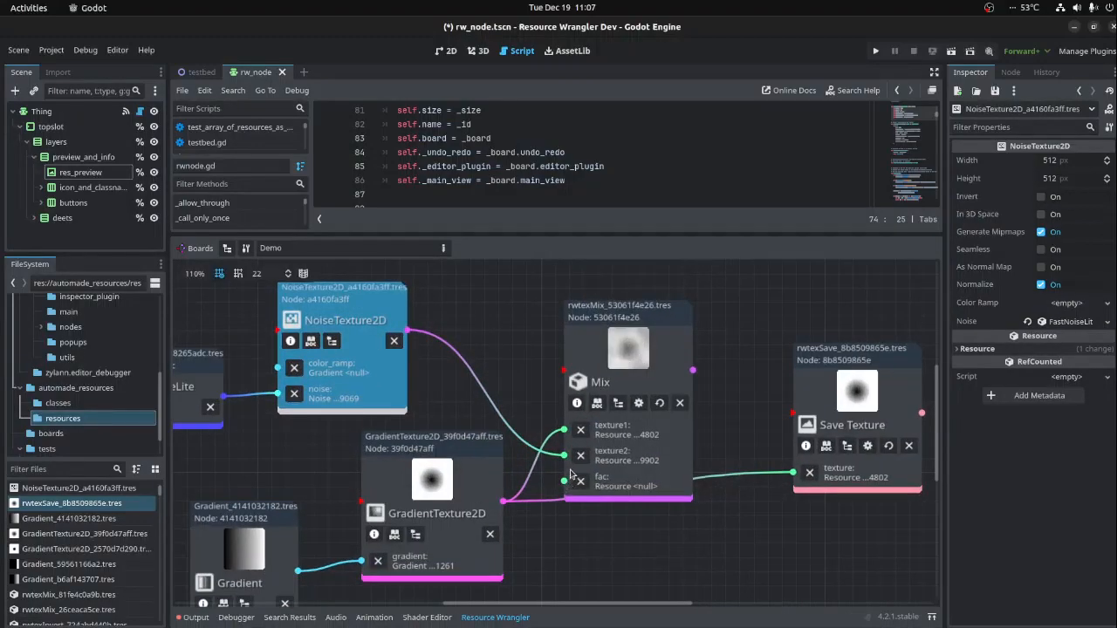
left_click_drag(565, 456, 565, 433)
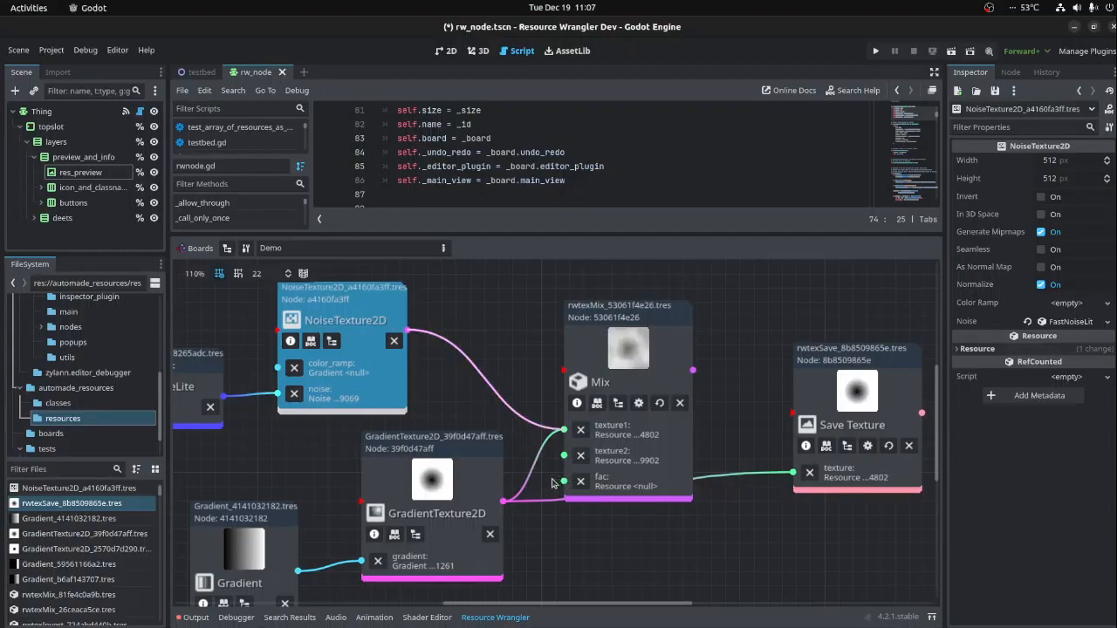
left_click_drag(505, 502, 566, 498)
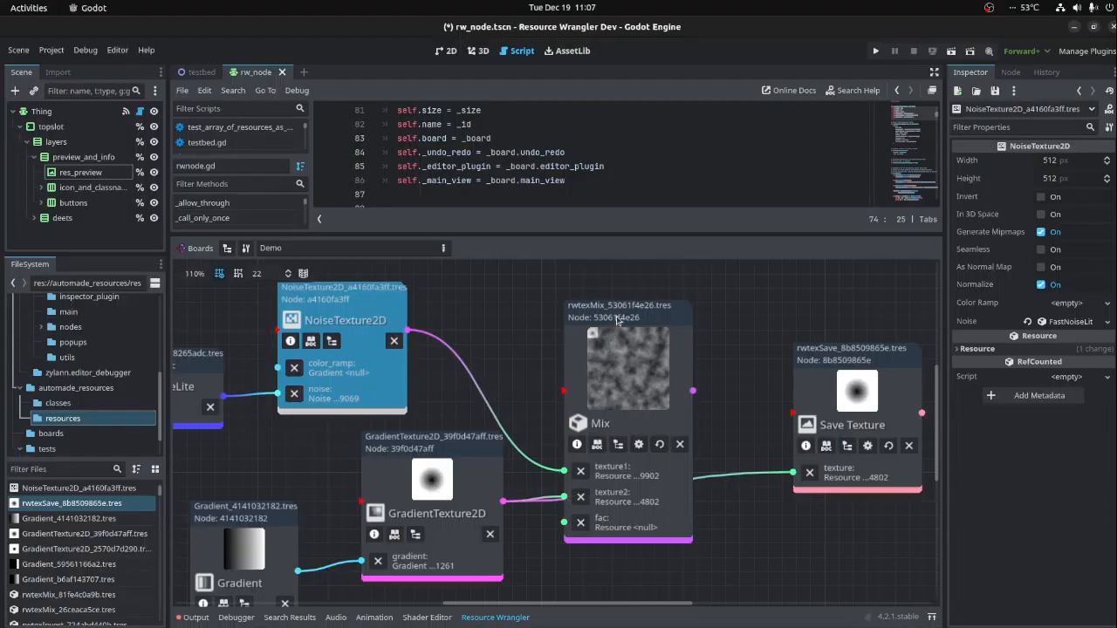
mouse_move(595, 297)
left_mouse_down()
mouse_move(627, 280)
mouse_move(598, 279)
left_mouse_up()
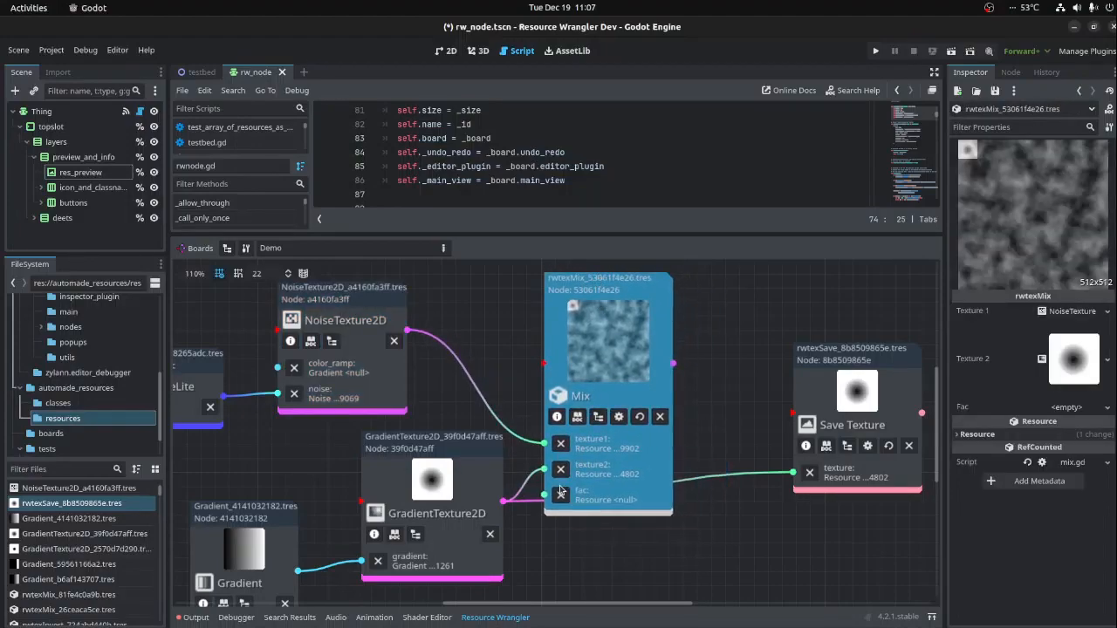
- Set the GradientTexture2D width and height to 512 px
middle_click_drag(619, 563, 705, 531)
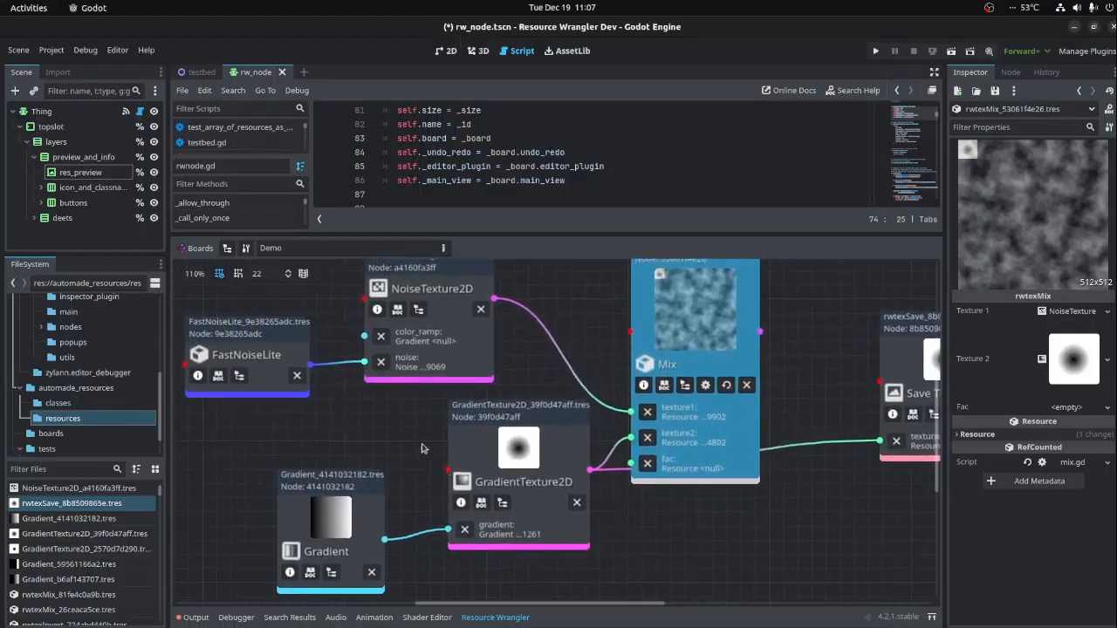
left_click(463, 368)
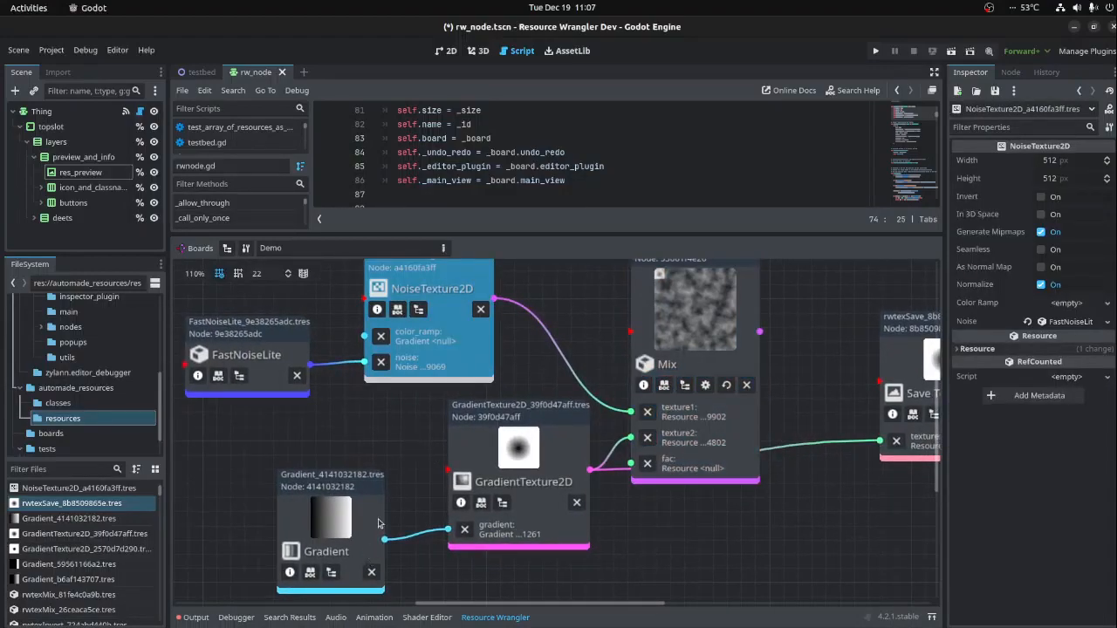
left_click(494, 496)
left_click(1087, 345)
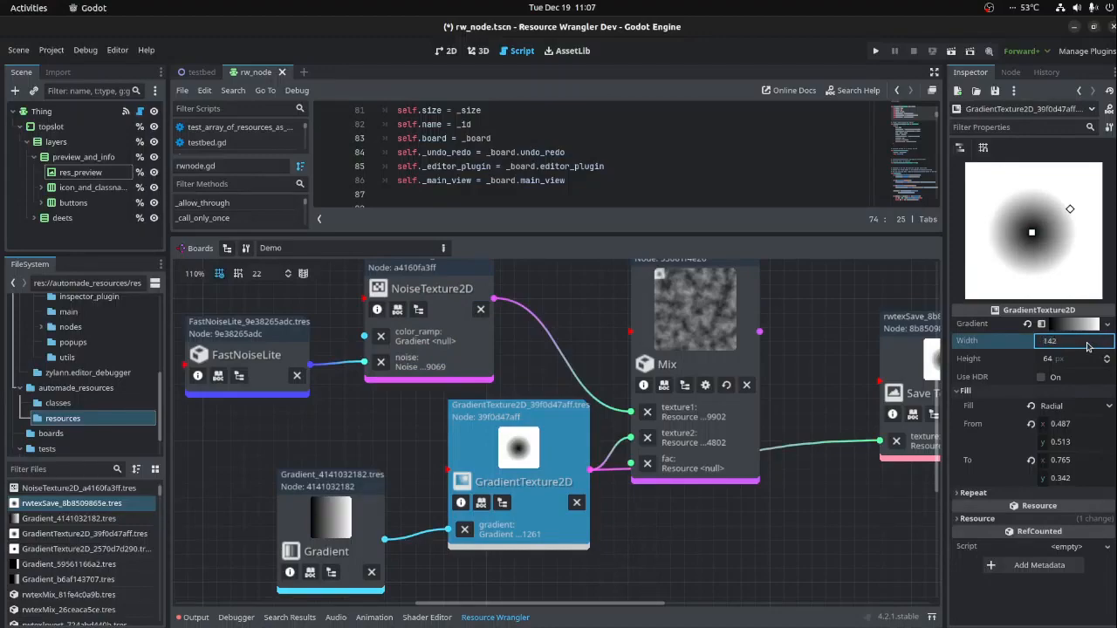
type("512")
key("Tab")
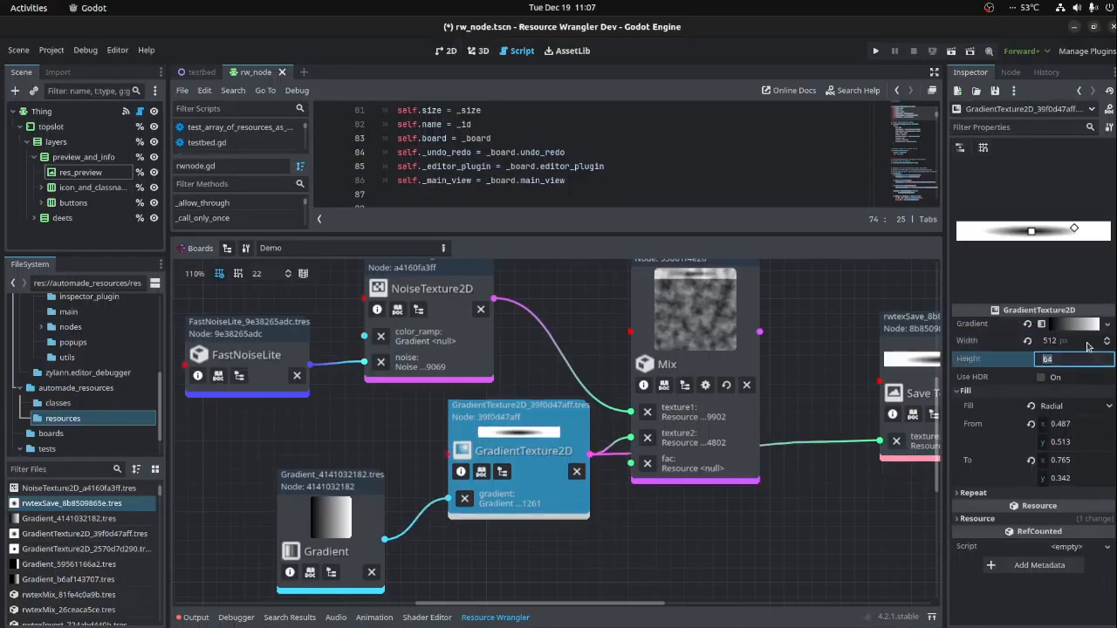
key("Return")
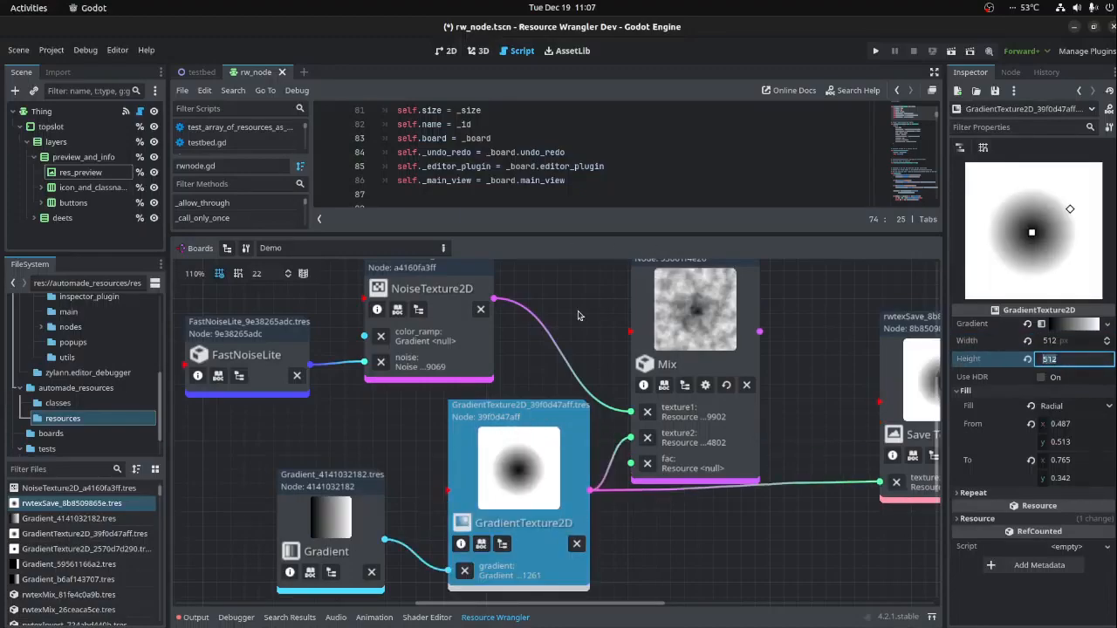
- Swap the Mix node's inputs so GradientTexture2D feeds texture1 and NoiseTexture2D feeds texture2
middle_click_drag(755, 526, 652, 551)
scroll(562, 436, "down", 1)
left_click_drag(505, 459, 505, 435)
left_click_drag(381, 333, 509, 463)
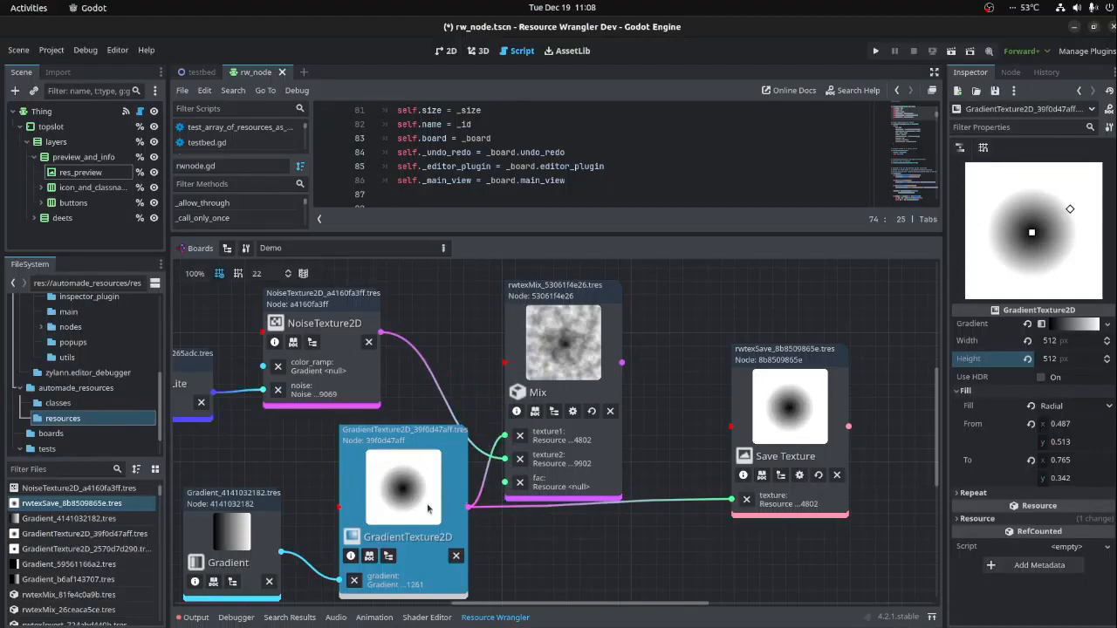
- Move the Gradient's black stop to roughly two-thirds along the ramp and connect GradientTexture2D to the Mix node's fac input
left_click(251, 520)
left_click_drag(955, 182, 1032, 182)
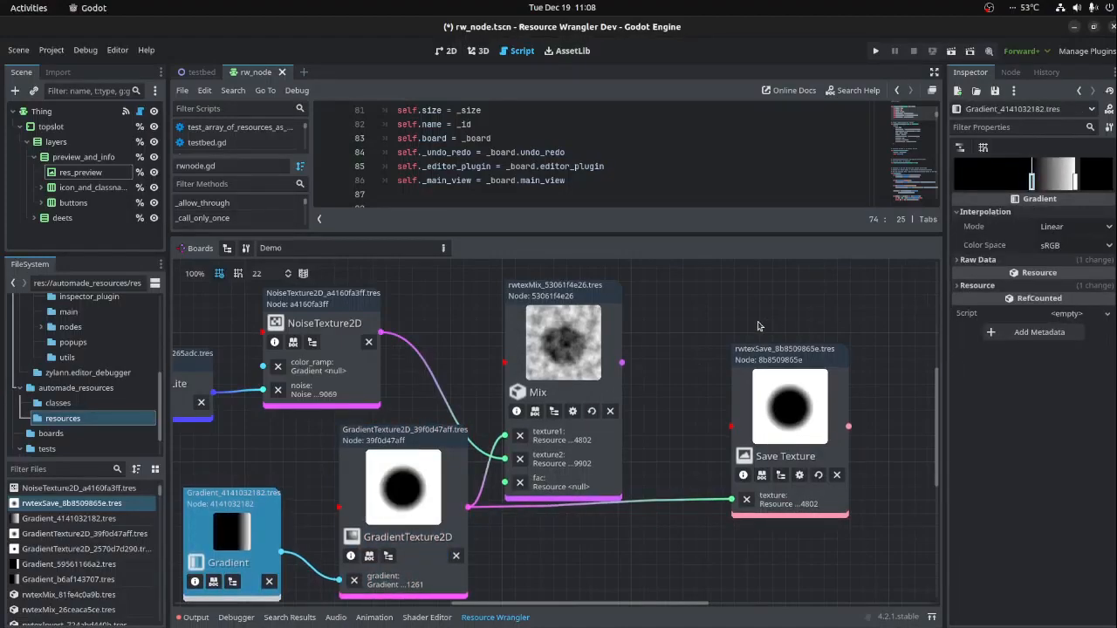
scroll(535, 524, "down", 2)
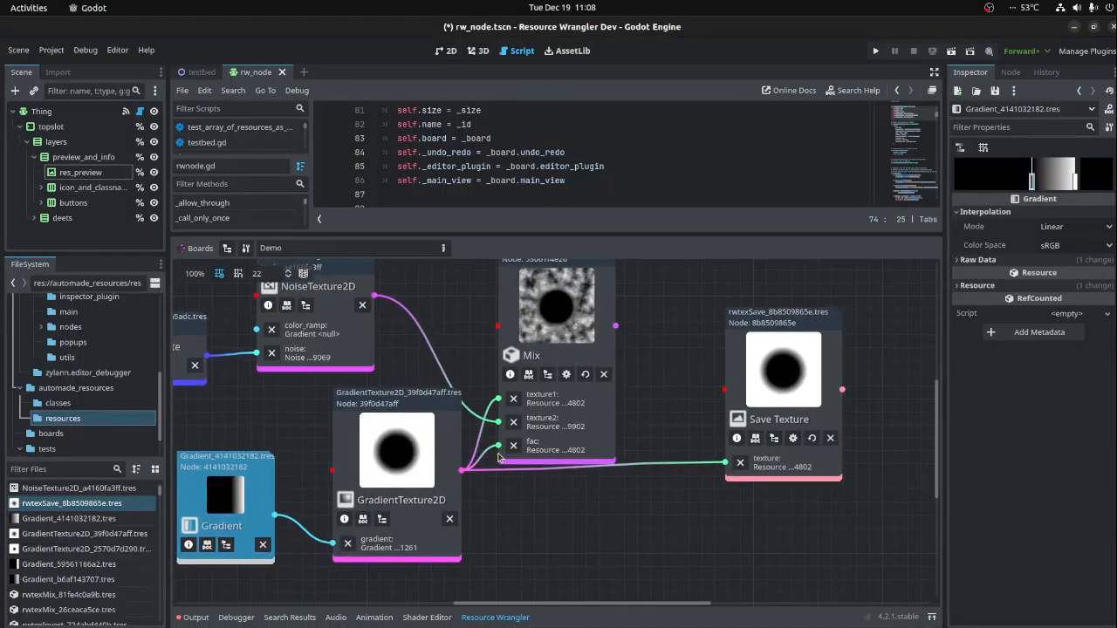
left_click(452, 449)
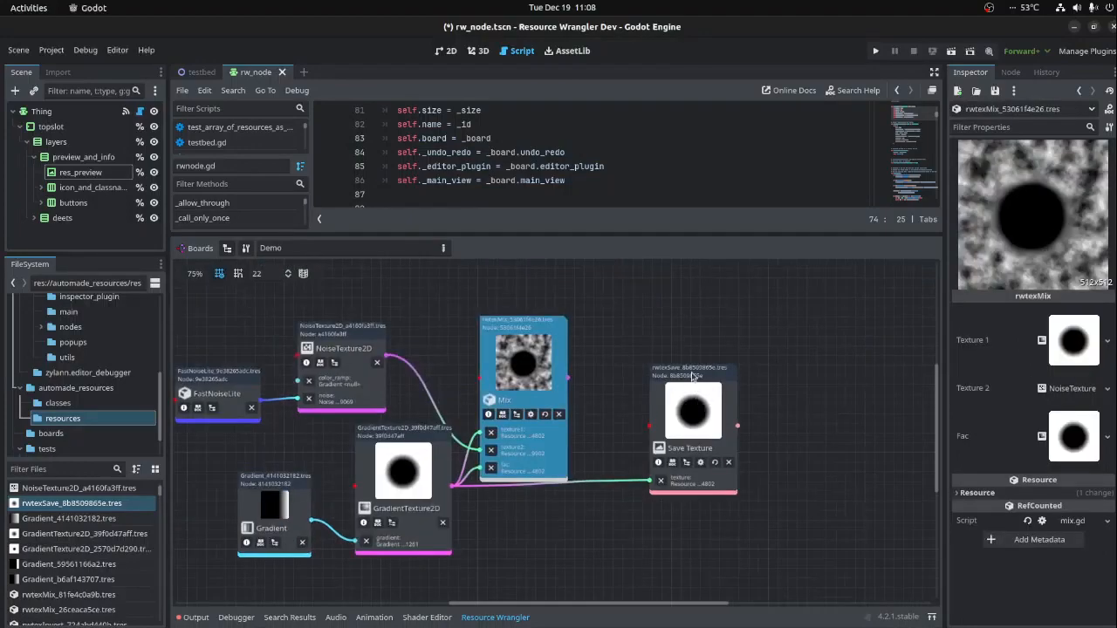
- Connect the Mix node's output to the Save Texture node's texture input and move the Mix node away from GradientTexture2D
left_click_drag(698, 409, 811, 408)
left_click_drag(569, 379, 767, 517)
left_click_drag(544, 332, 653, 340)
middle_click_drag(559, 533, 571, 463)
- Add an rwtexFiddle node below the Mix node and reroute the GradientTexture2D link from Mix's fac to Fiddle's texture input
right_click(533, 463)
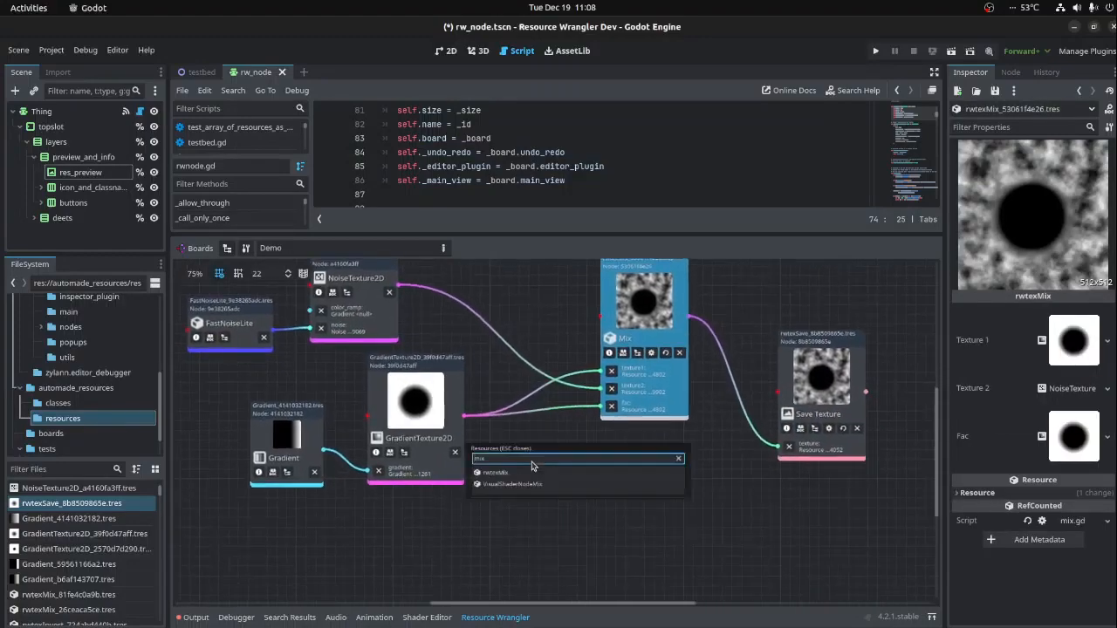
key("BackSpace")
key("BackSpace")
key("BackSpace")
type("fiddle")
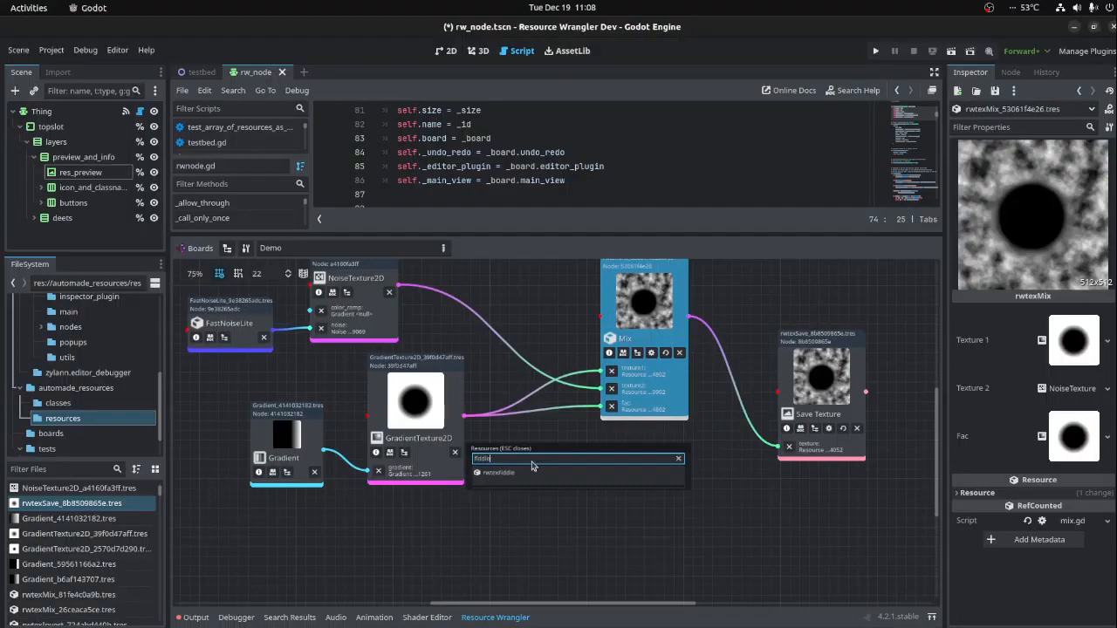
left_click(503, 477)
left_click_drag(581, 492, 571, 445)
left_click_drag(600, 407, 498, 516)
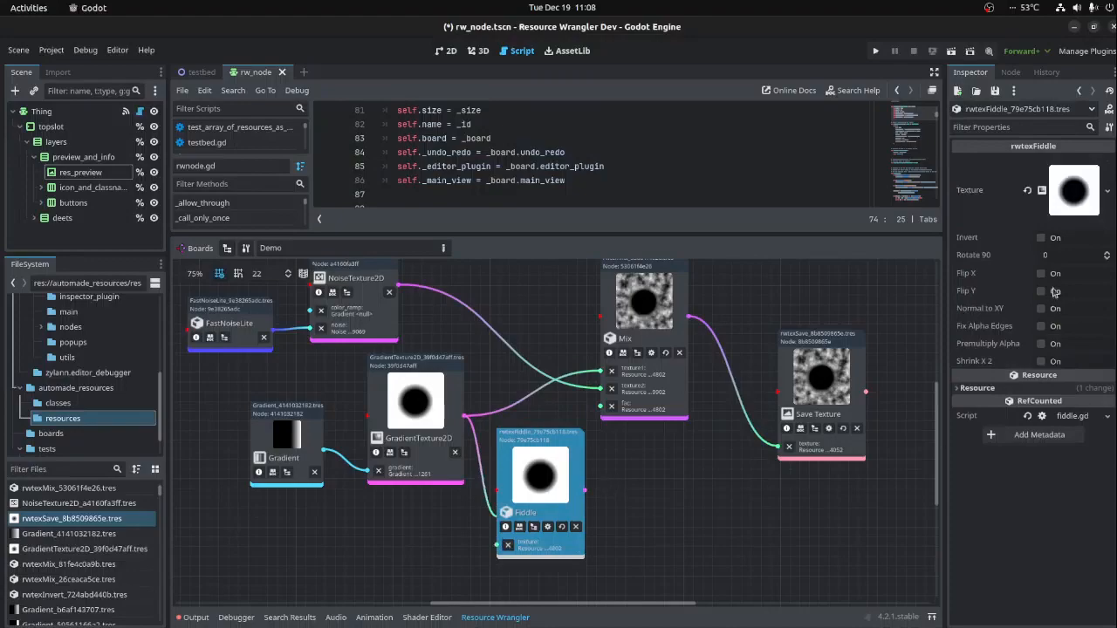
- Turn on Invert for the Fiddle node and connect its output to the Mix node's fac input
left_click(1041, 239)
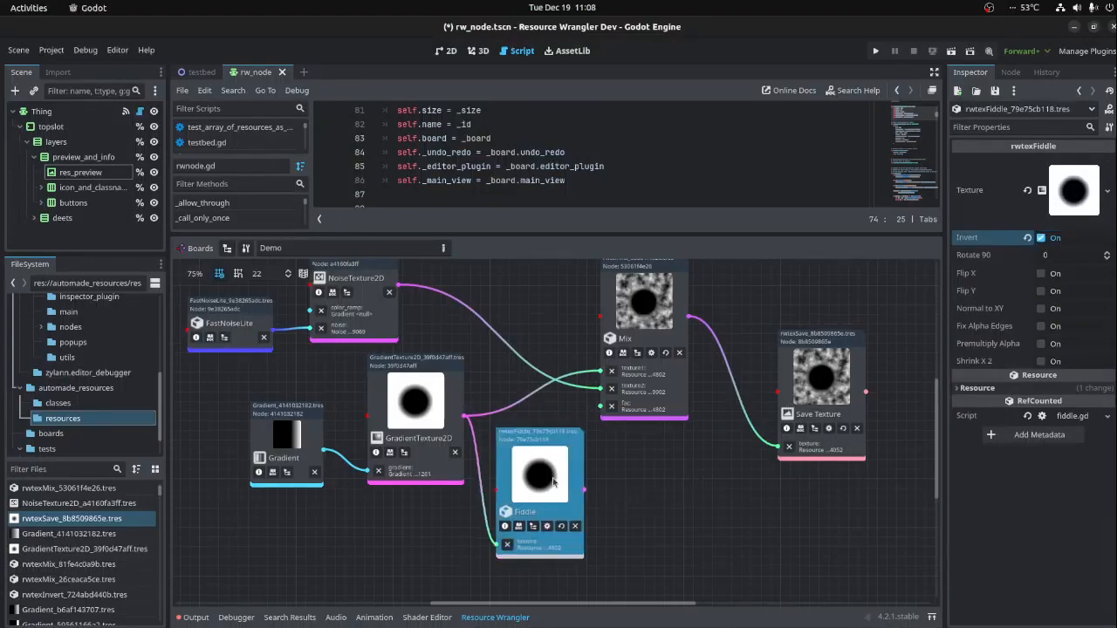
left_click(605, 492)
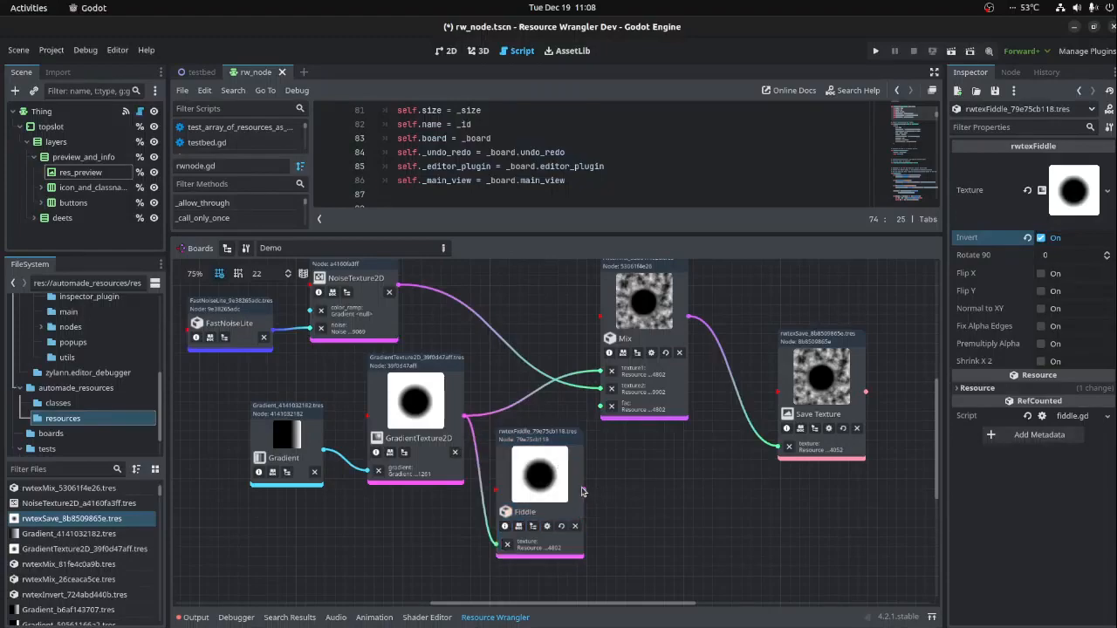
scroll(584, 492, "up", 2, "ctrl")
middle_click_drag(585, 493, 720, 488)
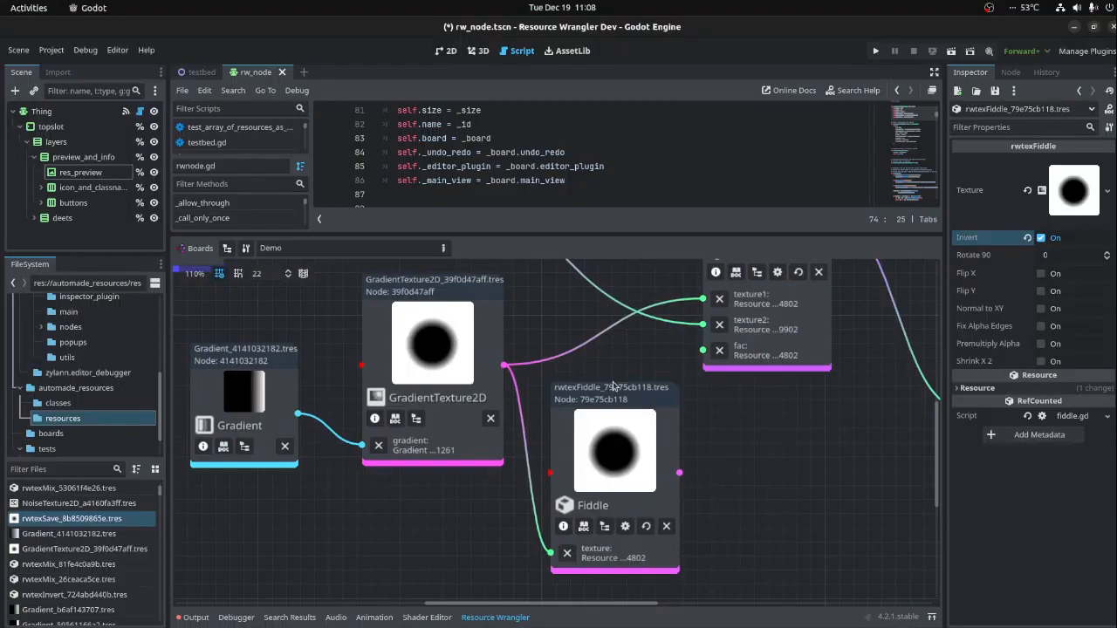
middle_click_drag(705, 445, 618, 433)
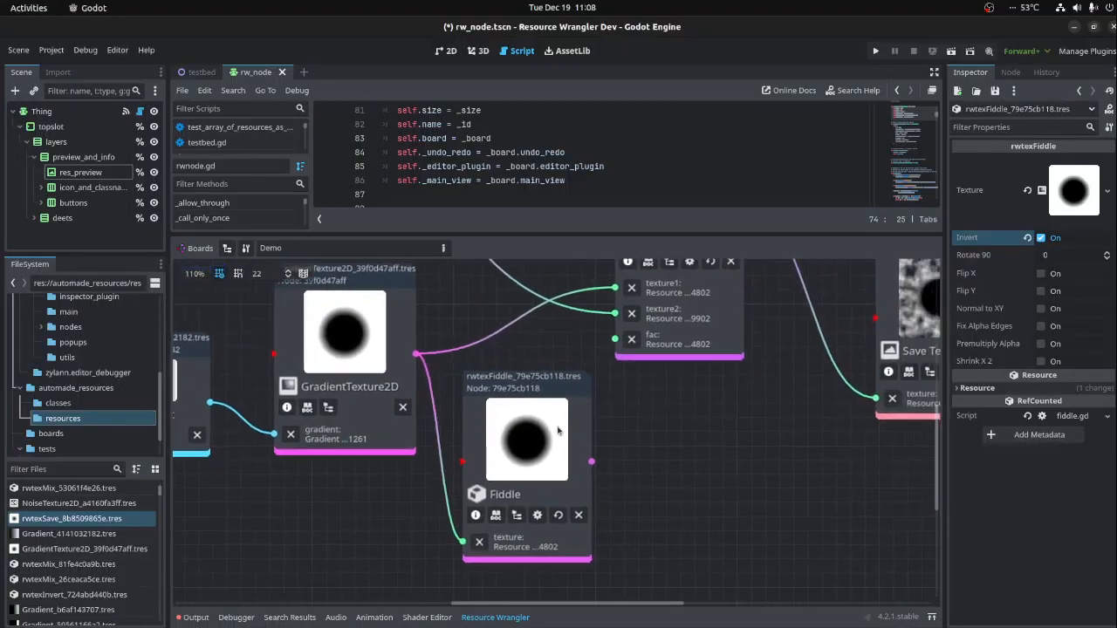
left_click(559, 432)
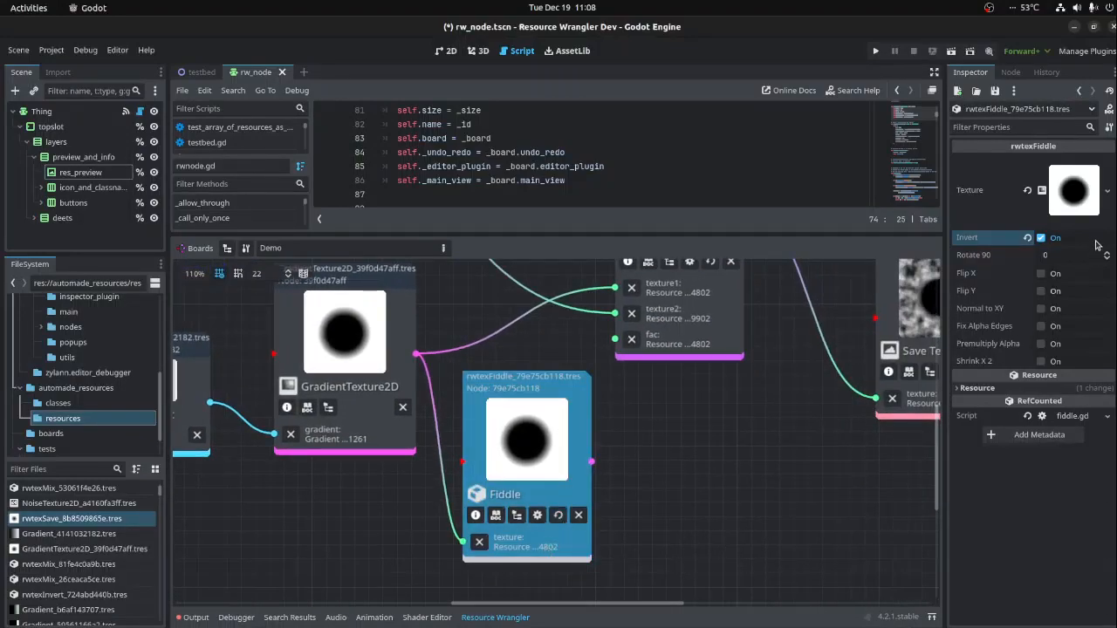
left_click(1041, 237)
left_click(1041, 237)
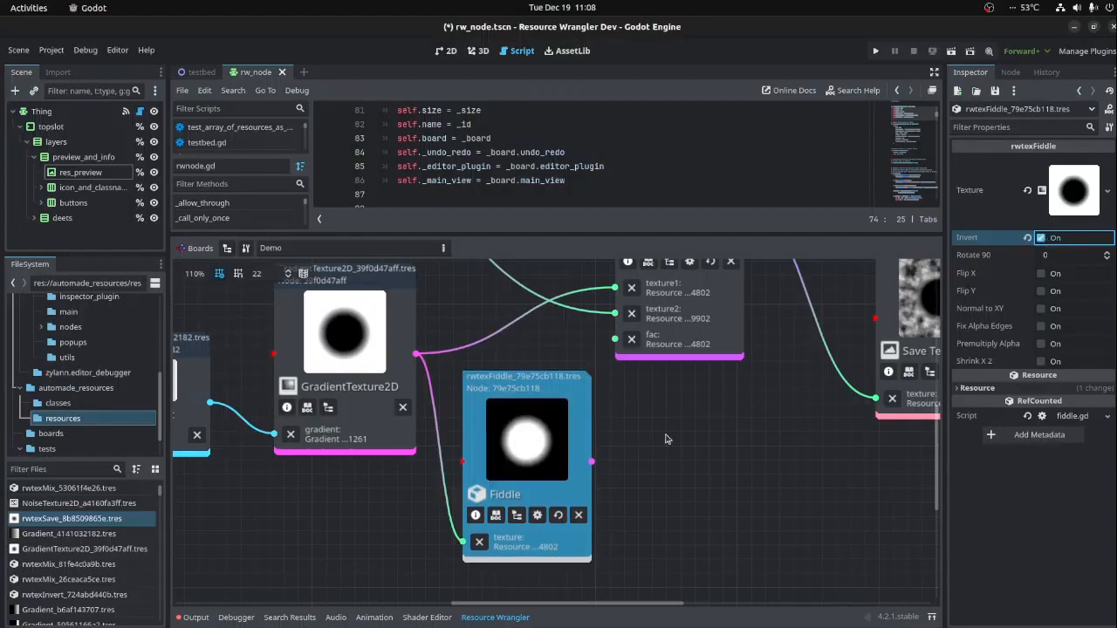
left_click_drag(592, 463, 615, 339)
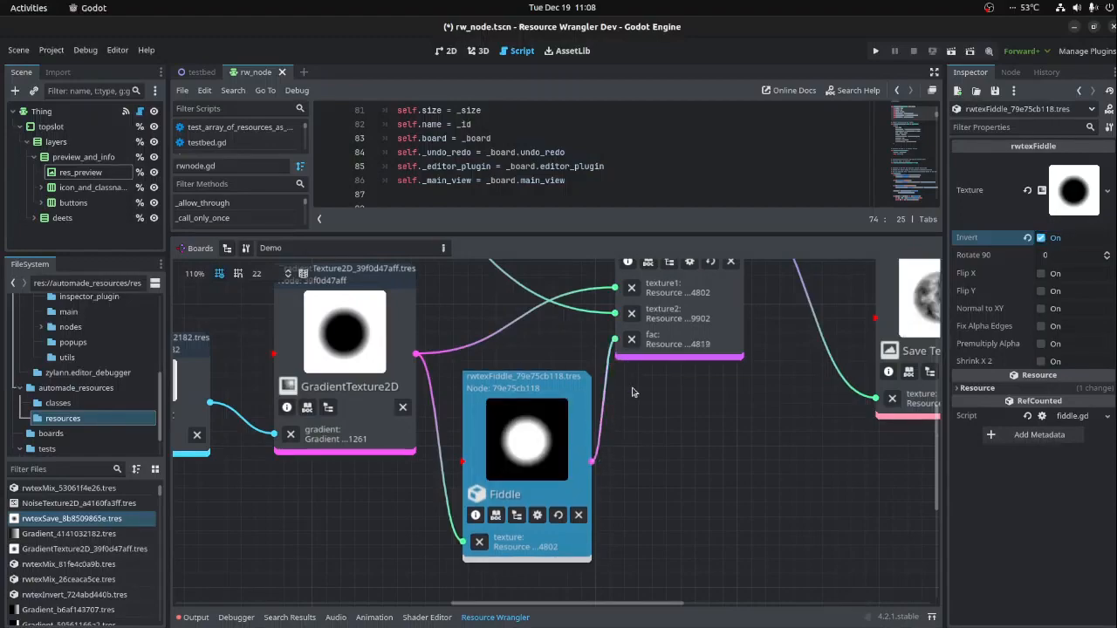
- Inspect the Mix node's texture and move the Save Texture node up, farther from the Mix node
scroll(799, 395, "down", 2)
scroll(669, 472, "down", 1)
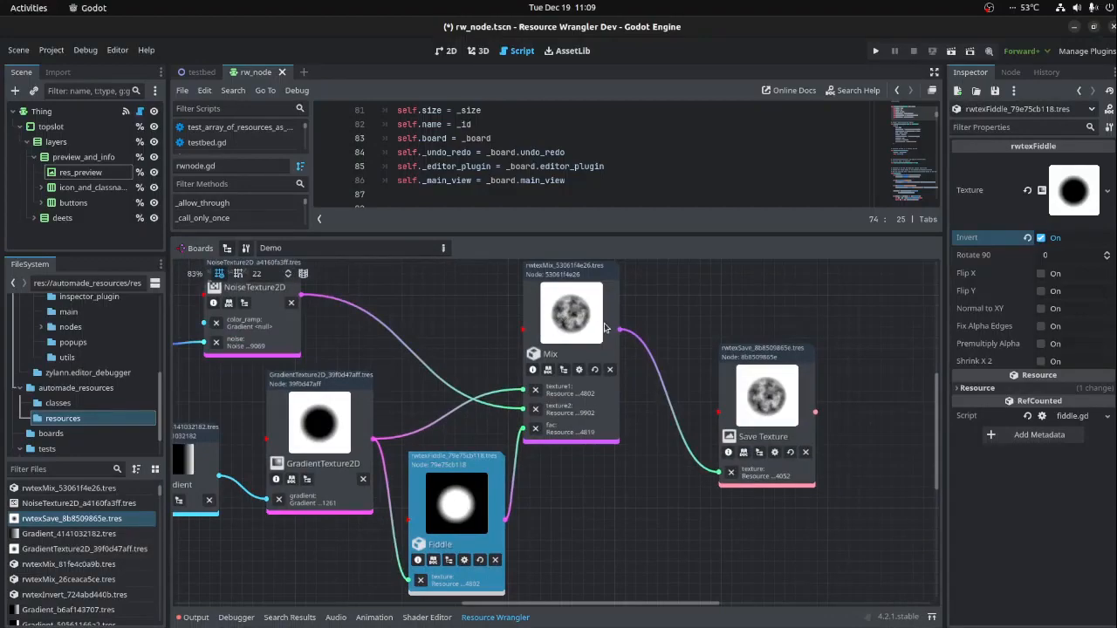
left_click(596, 325)
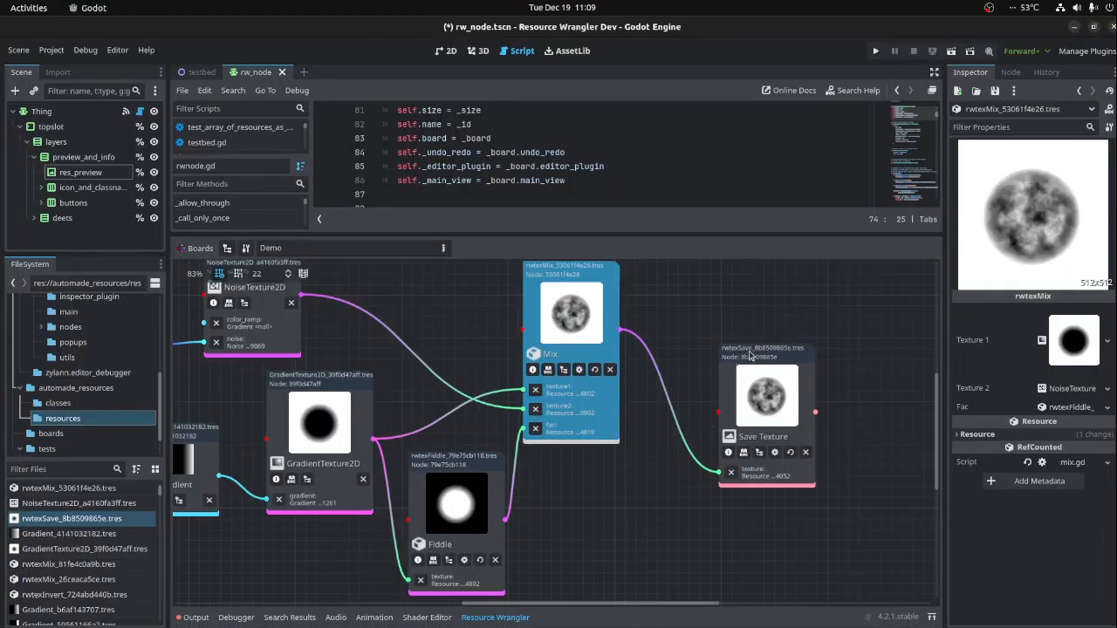
left_click_drag(764, 355, 805, 289)
scroll(593, 419, "down", 3)
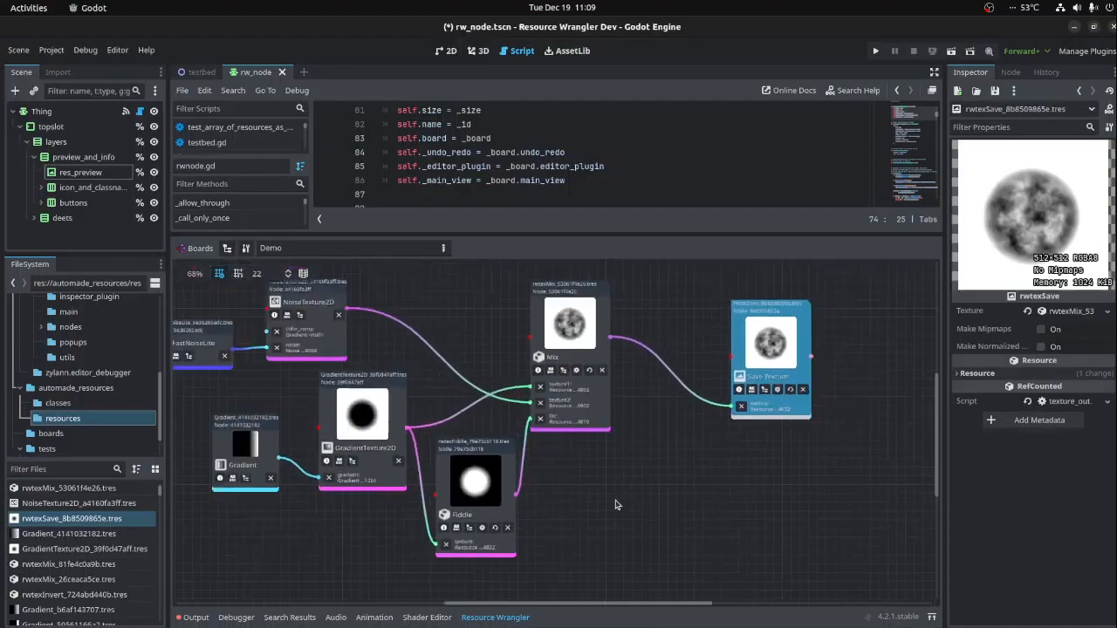
- Add an rwtexAlphaFill node below Save Texture and connect the Mix node's output to its texture input
right_click(646, 479)
type("noise")
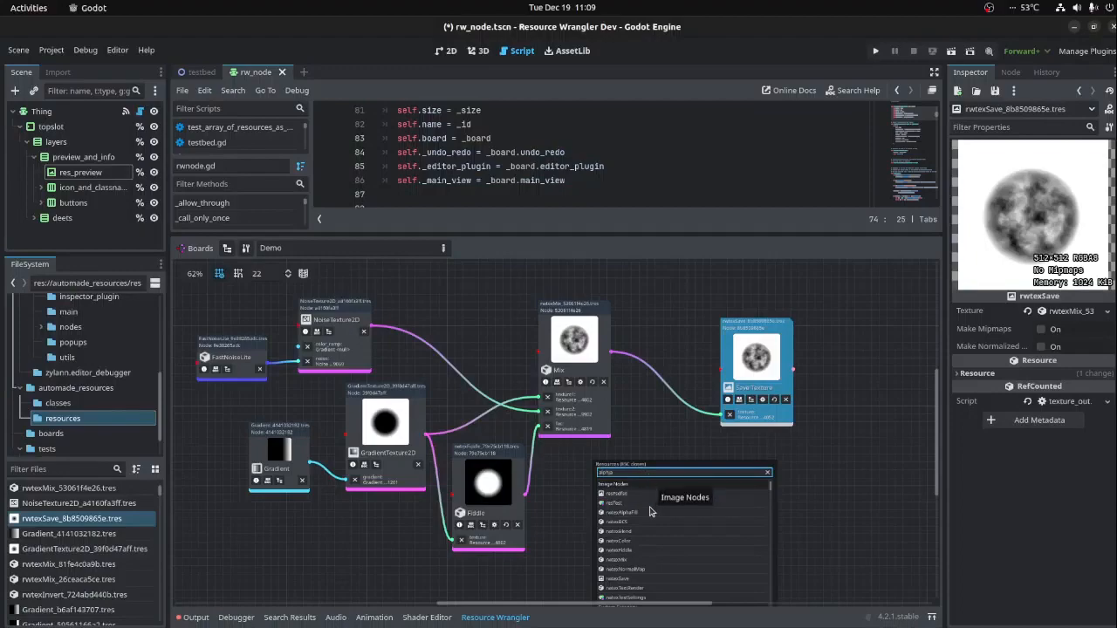
left_click(649, 510)
left_click_drag(696, 517, 678, 434)
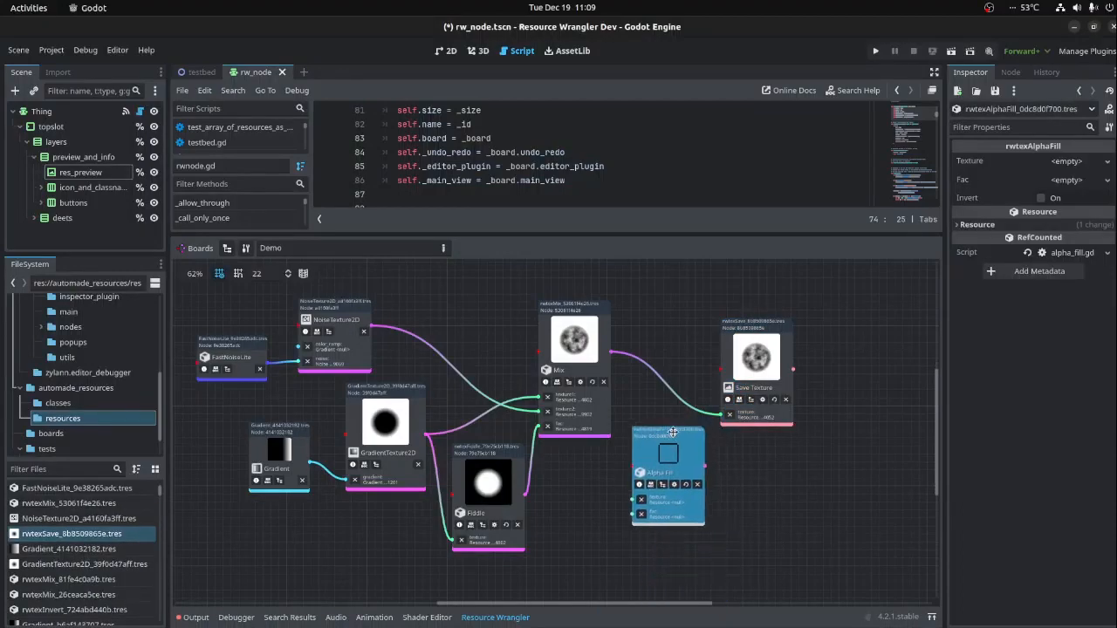
left_click(610, 356)
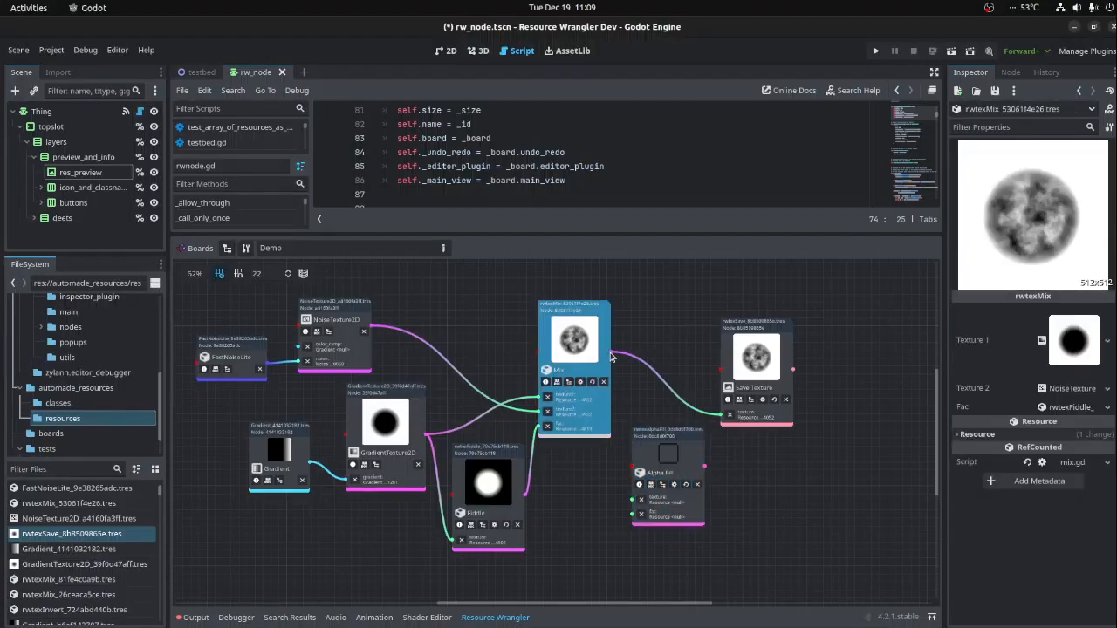
left_click_drag(611, 354, 632, 501)
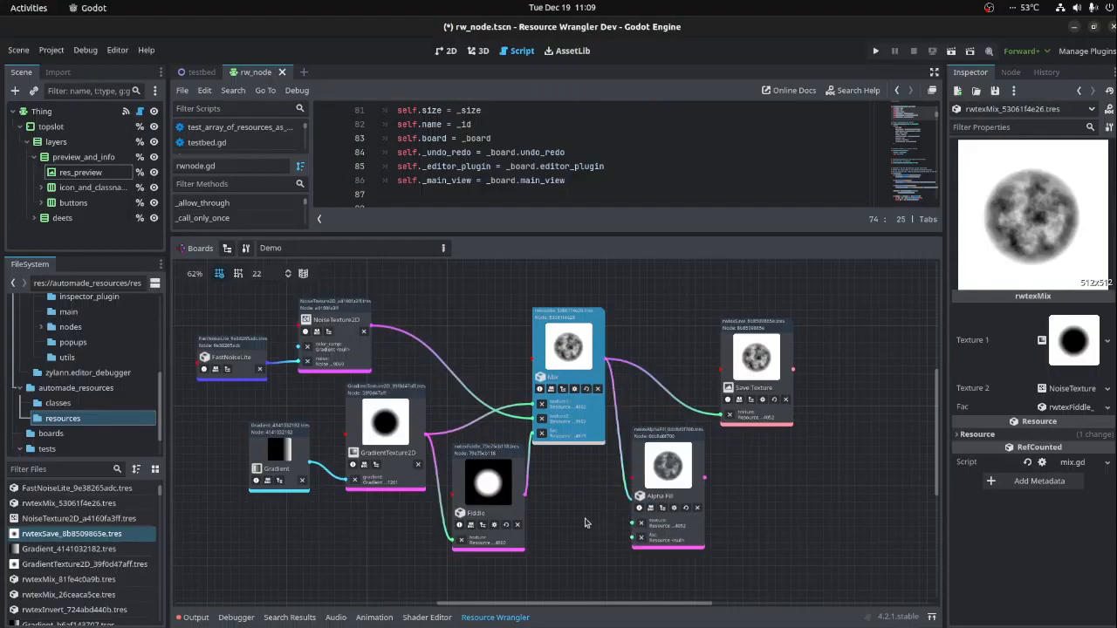
- Duplicate GradientTexture2D as unique, place the copy below the original, and connect it to the Alpha Fill node's fac input
scroll(595, 520, "up", 1, "ctrl")
left_click(357, 329)
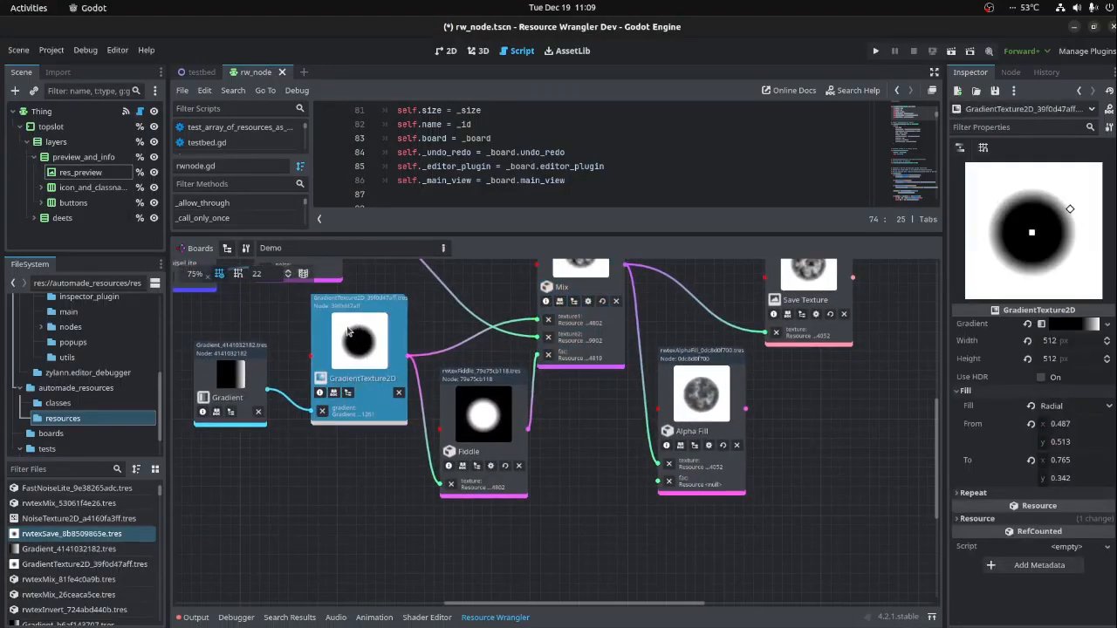
right_click(371, 366)
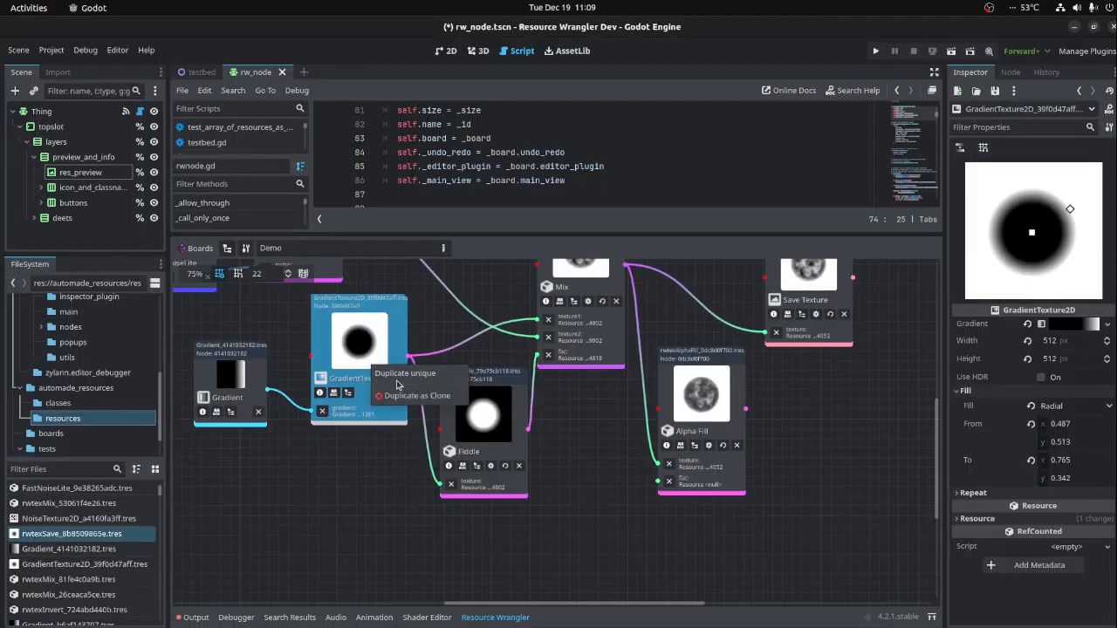
left_click(398, 379)
left_click_drag(406, 342, 377, 465)
left_click_drag(405, 525, 658, 481)
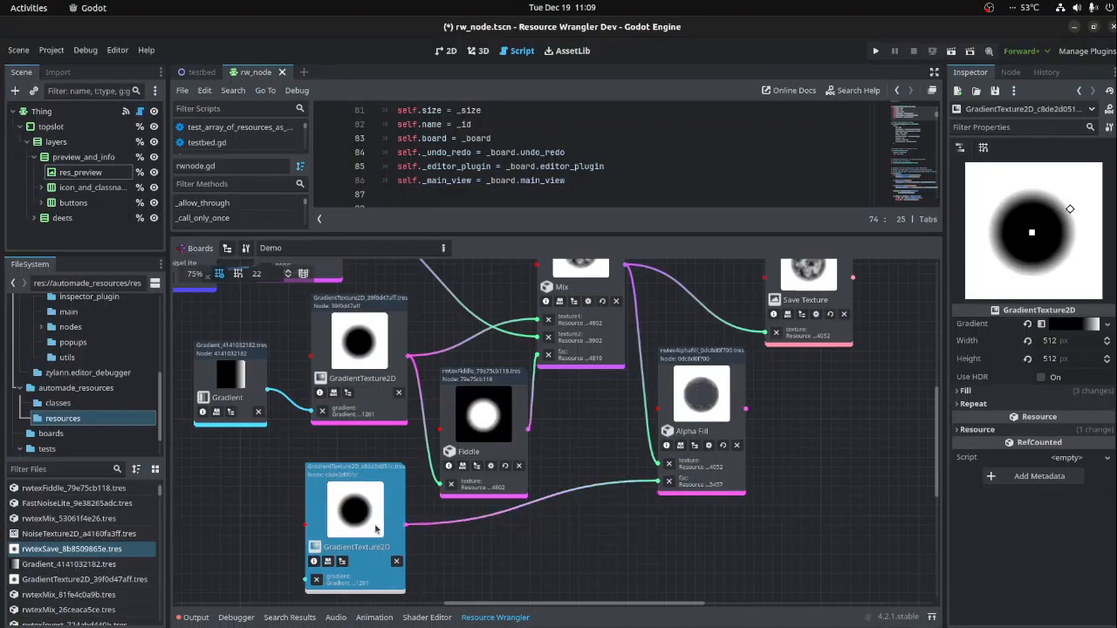
- Shrink the duplicated GradientTexture2D's radial fill by pulling its end point toward the centre, and shift the Alpha Fill node slightly
mouse_move(1071, 209)
left_mouse_down()
mouse_move(1047, 226)
mouse_move(1062, 220)
left_mouse_up()
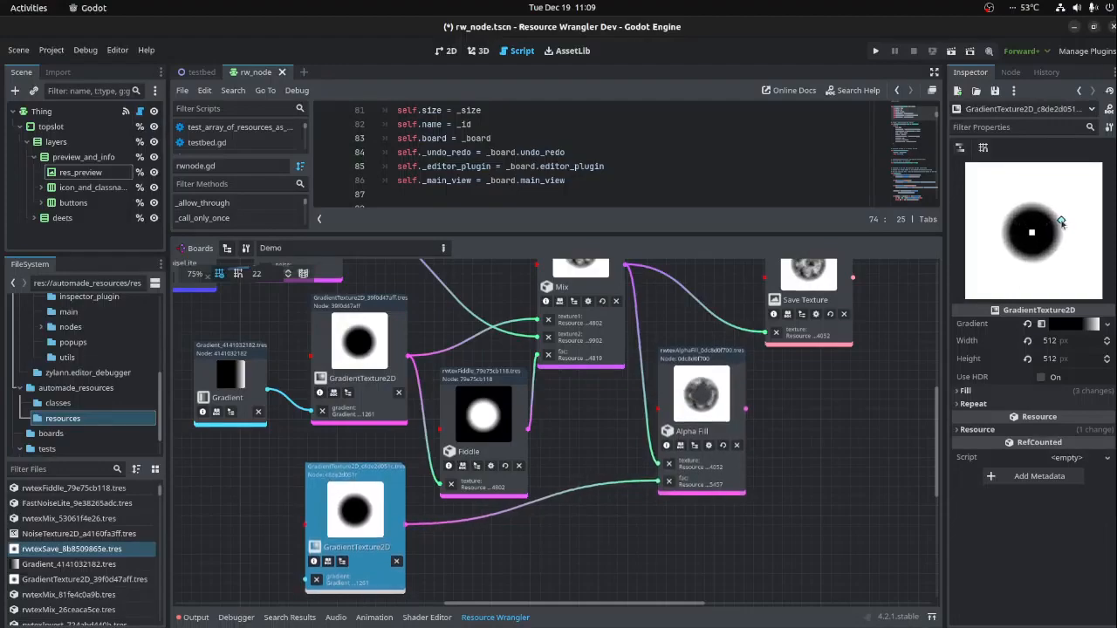
middle_click_drag(673, 375, 556, 431)
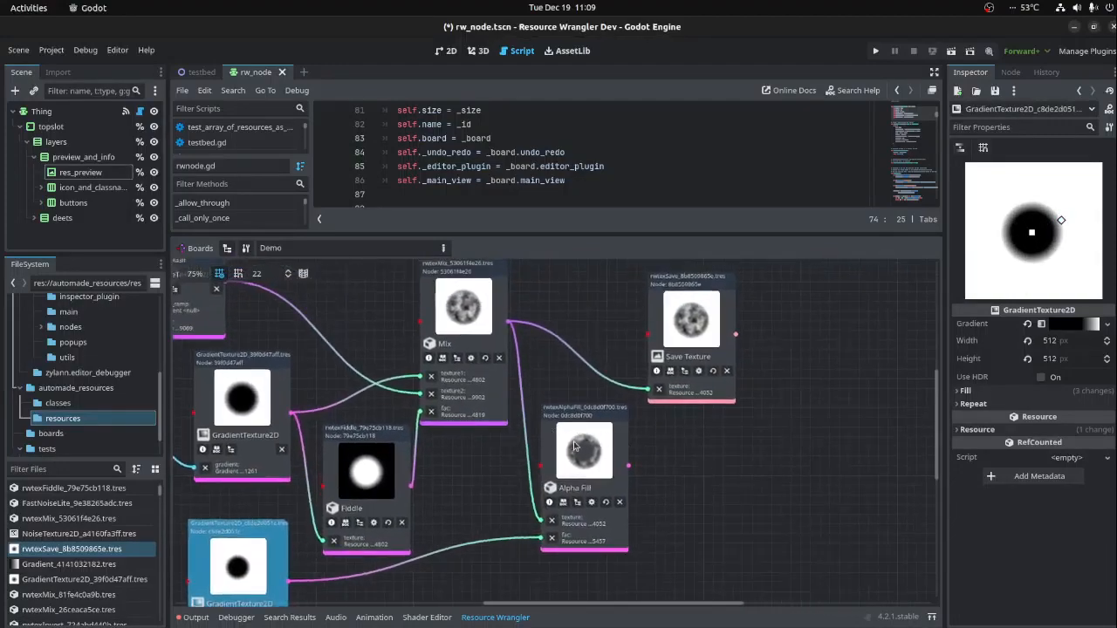
left_click(591, 473)
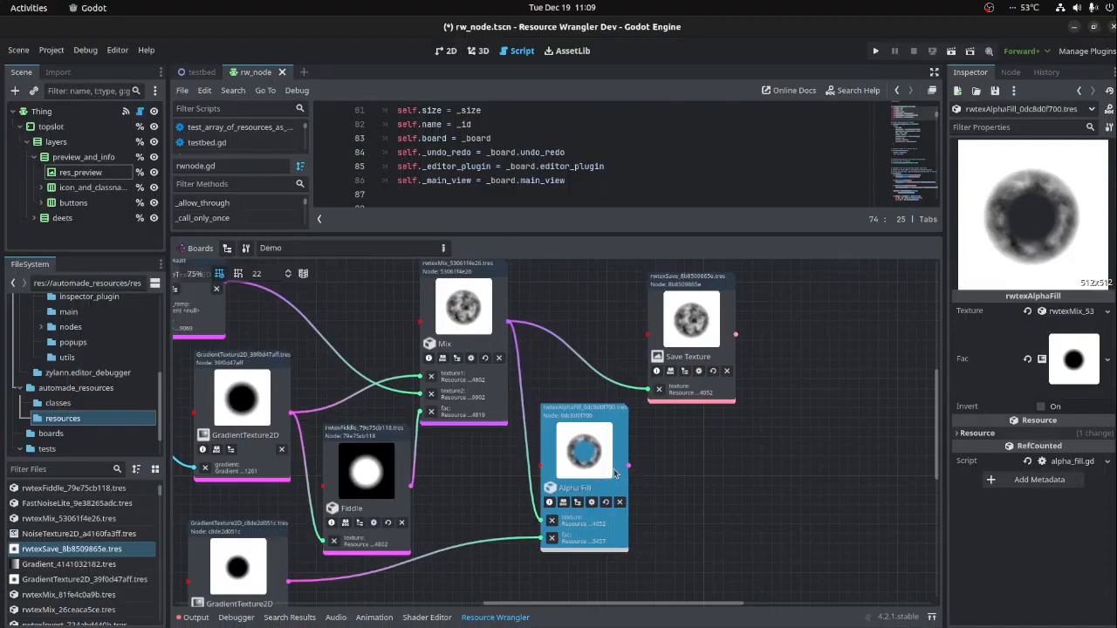
left_click_drag(588, 457, 592, 460)
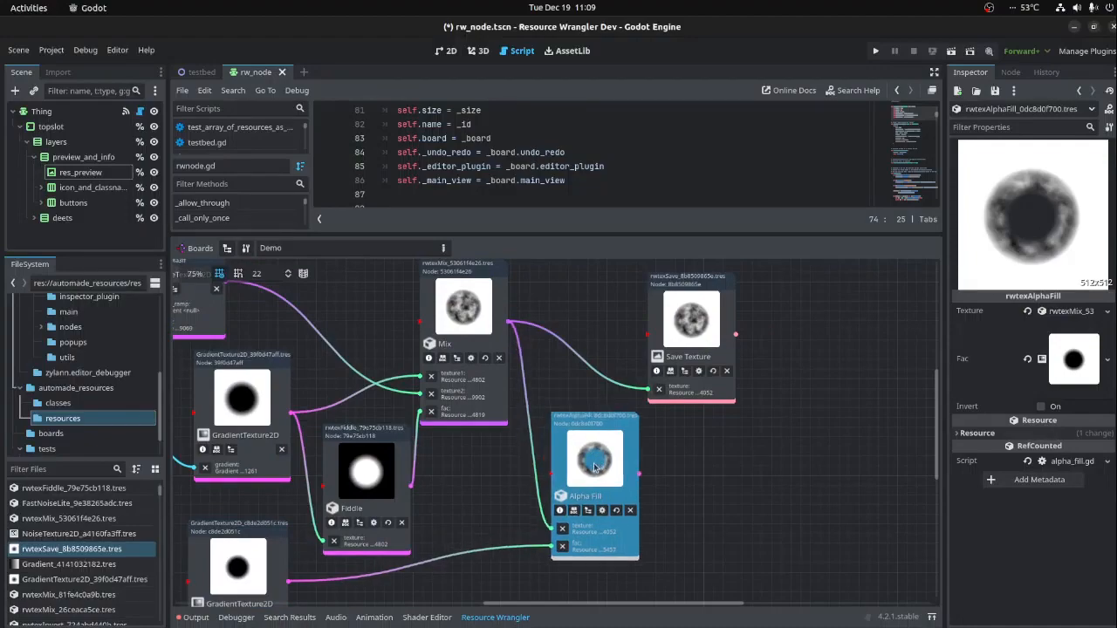
- Duplicate the Gradient node as unique and connect the copy to the duplicated GradientTexture2D's gradient input
scroll(541, 488, "down", 5)
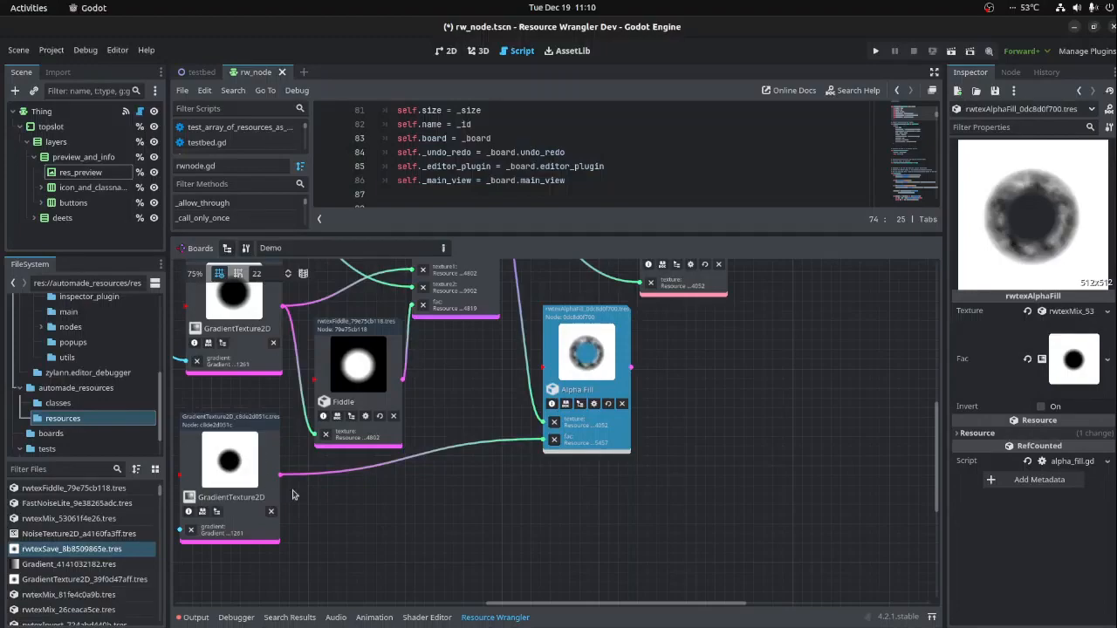
middle_click_drag(364, 527, 671, 505)
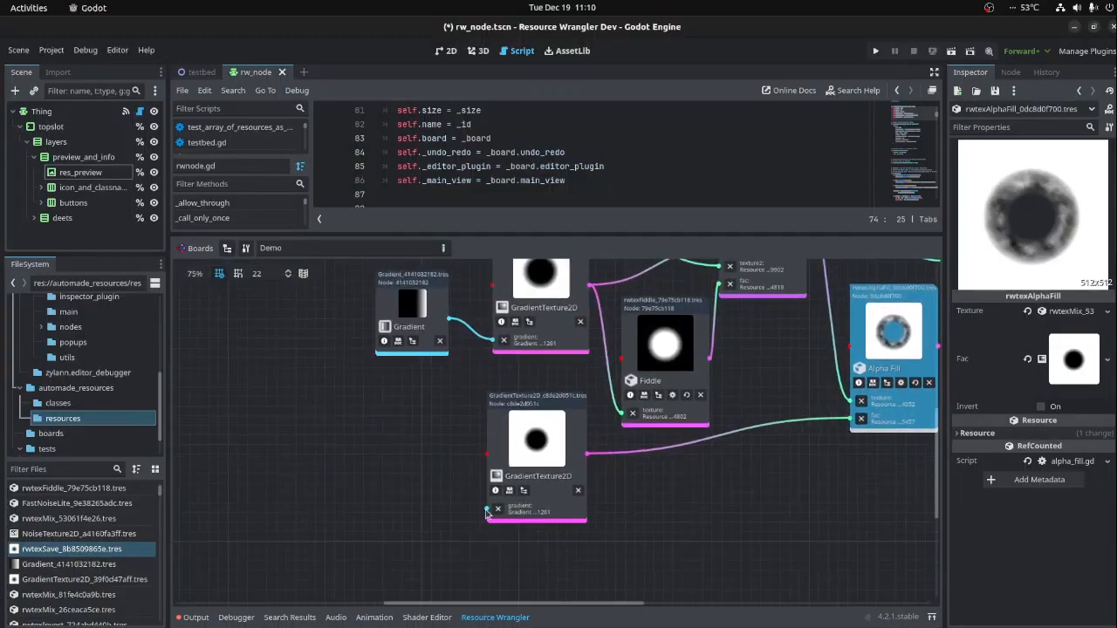
left_click(428, 336)
right_click(428, 322)
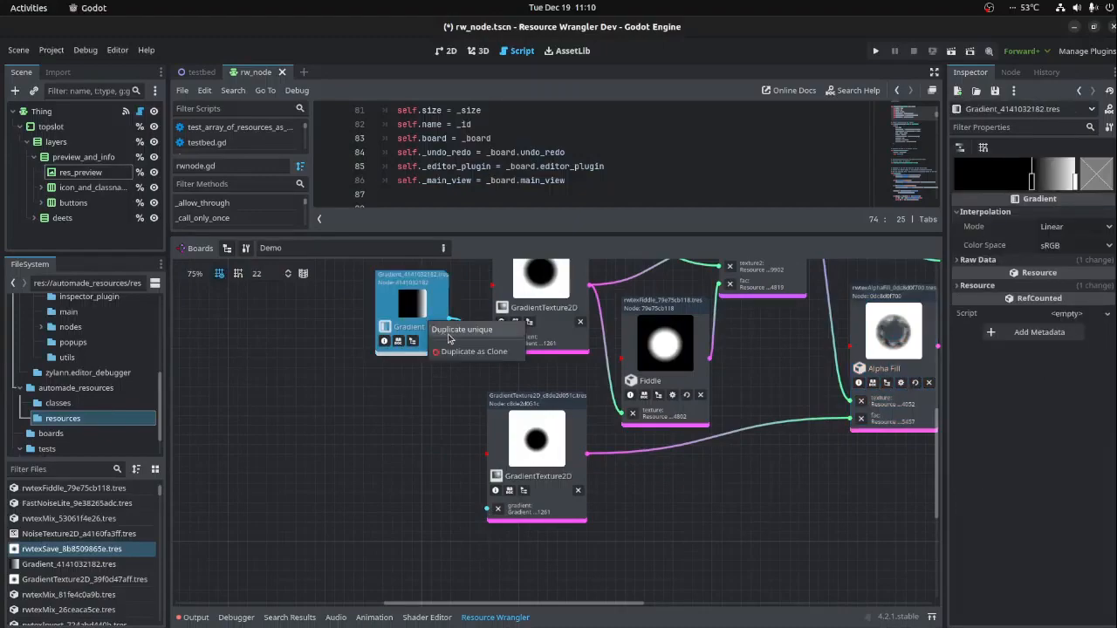
left_click(450, 332)
left_click_drag(449, 339, 488, 509)
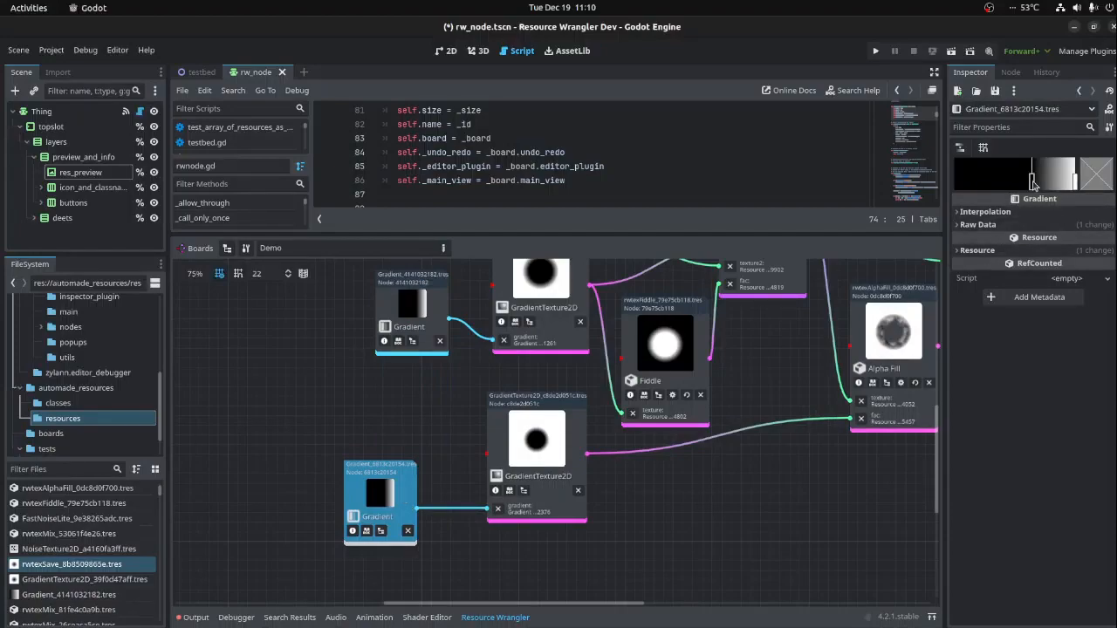
- Set the duplicated Gradient's black stop to about 40% and white stop to about 60%, with a third, black stop at about 83%
left_click_drag(1033, 184, 1005, 184)
mouse_move(1076, 183)
left_mouse_down()
mouse_move(1030, 183)
mouse_move(1056, 180)
left_mouse_up()
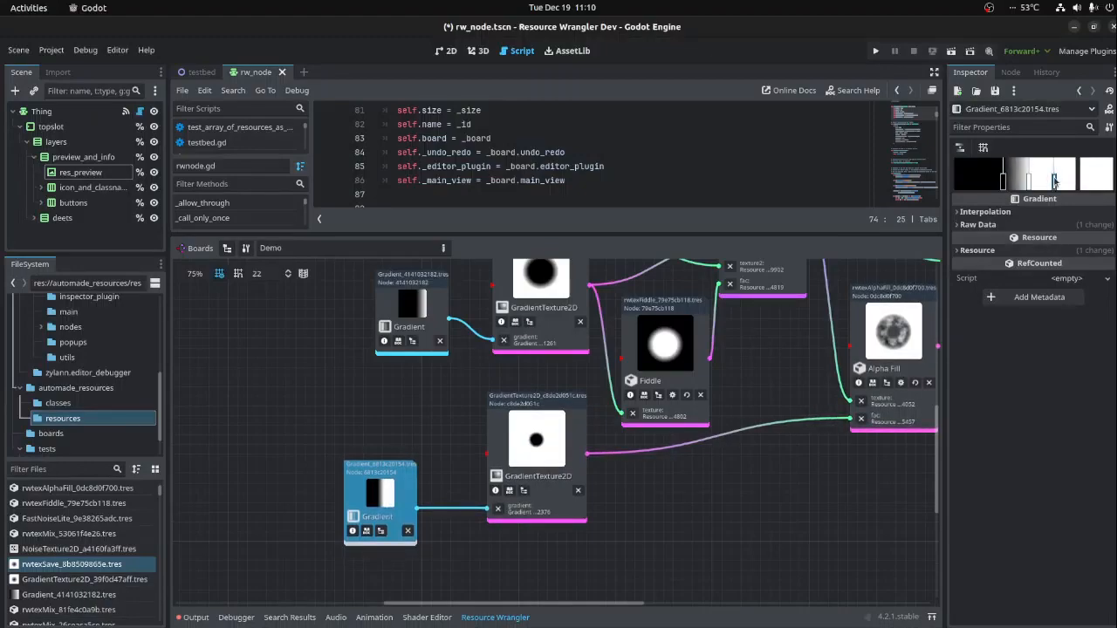
left_click(1094, 179)
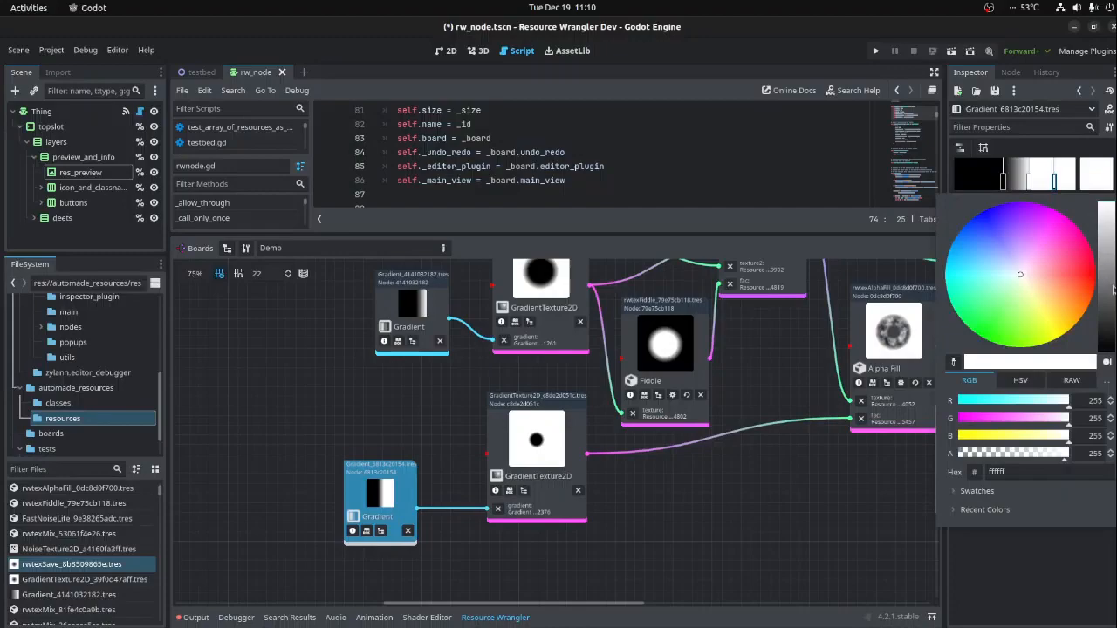
left_click_drag(1112, 288, 1109, 354)
left_click(667, 540)
middle_click_drag(776, 500, 543, 537)
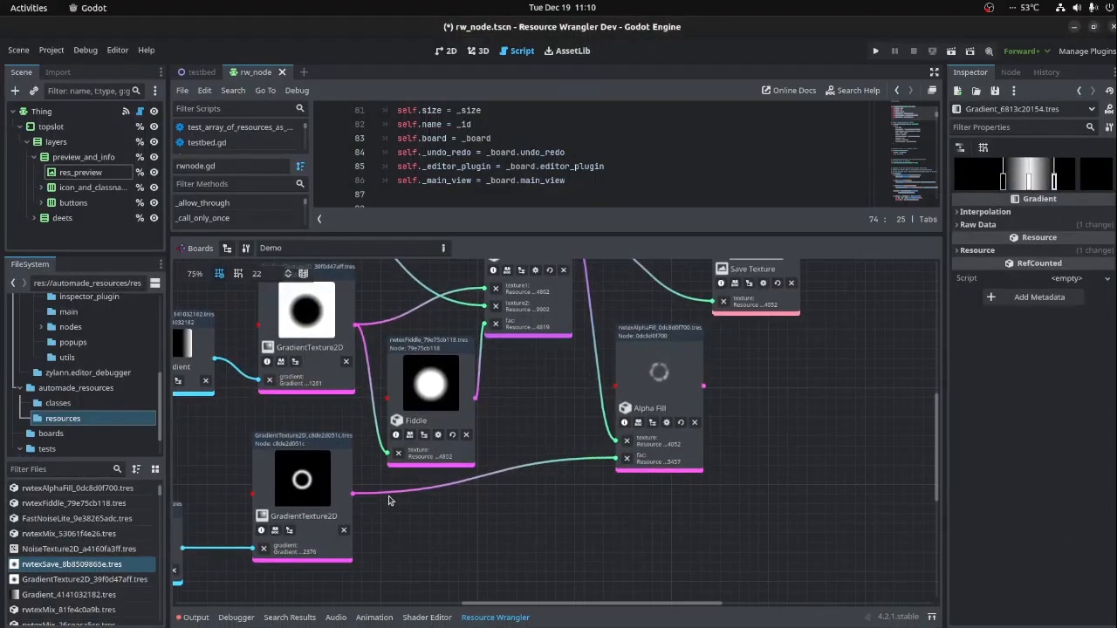
- Enlarge the original GradientTexture2D's radial fill by pulling its end point outward
left_click(659, 353)
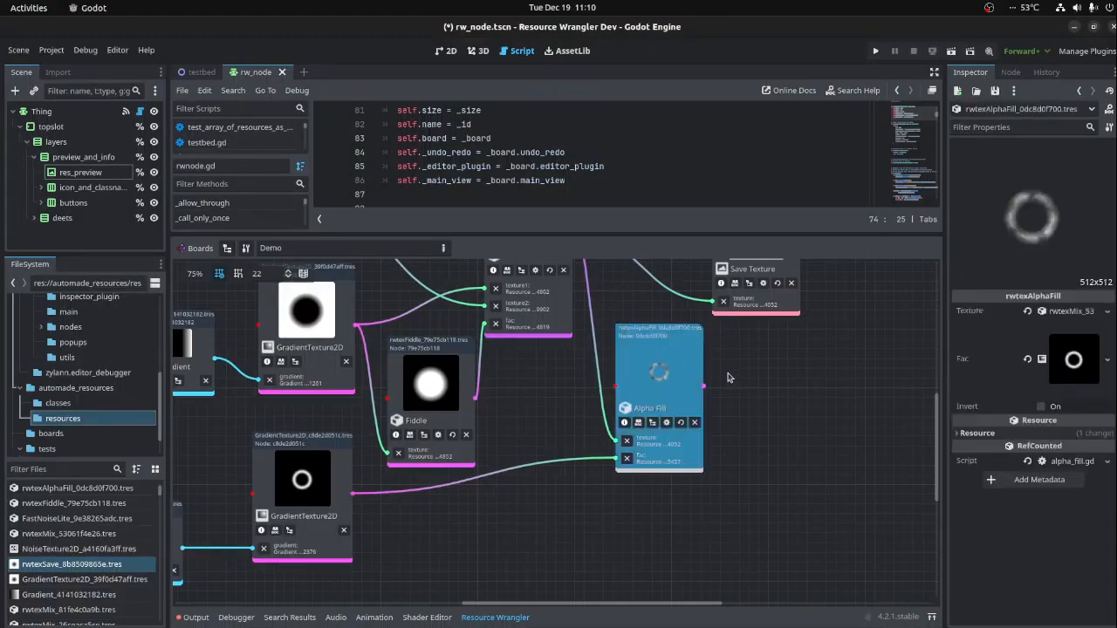
middle_click_drag(511, 411, 639, 521)
left_click(399, 330)
left_click(434, 397)
left_click_drag(1079, 206, 1099, 189)
- Move the Save Texture node farther from the Alpha Fill node and connect Alpha Fill's output to its texture input
middle_click_drag(658, 523, 701, 444)
left_click(701, 444)
left_click(710, 501)
left_click(457, 486)
middle_click_drag(712, 376, 554, 410)
left_click(657, 417)
- Enlarge the duplicated GradientTexture2D's radial fill by pulling its end point outward
left_click(304, 517)
middle_click_drag(305, 517, 449, 442)
left_click_drag(1062, 221, 1100, 198)
left_click_drag(1033, 233, 1037, 236)
- Narrow the duplicated Gradient's white band by moving its black stops inward, change its interpolation mode, and refresh Alpha Fill
left_click(288, 500)
left_click_drag(1005, 179, 1021, 180)
left_click_drag(1052, 181, 1013, 182)
left_click(986, 212)
left_click(1073, 226)
left_click(1058, 279)
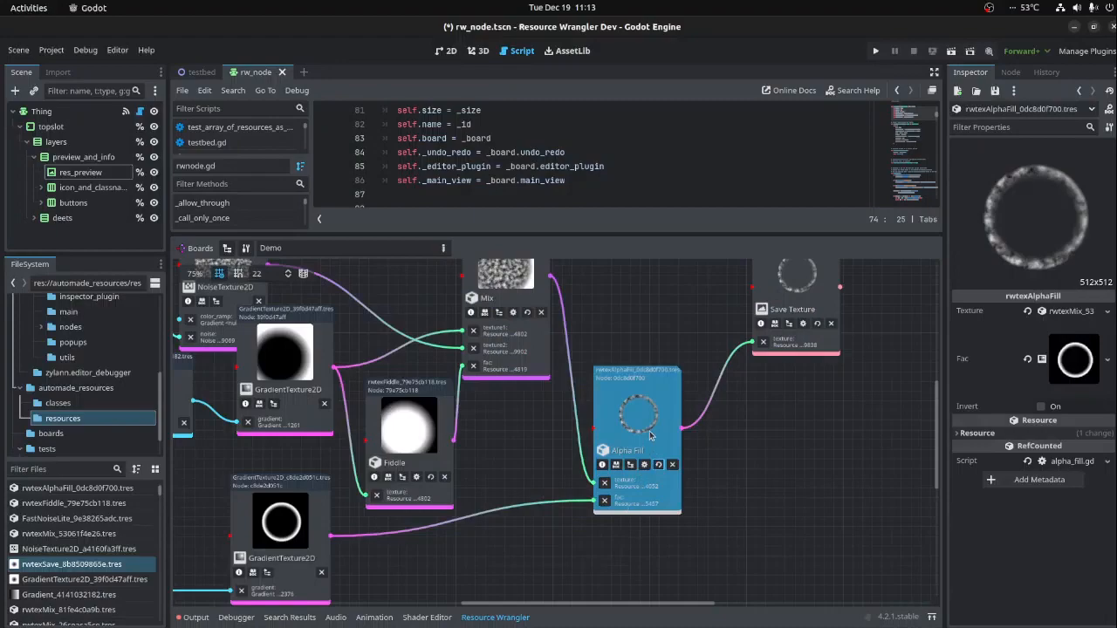
middle_click_drag(773, 395, 805, 393)
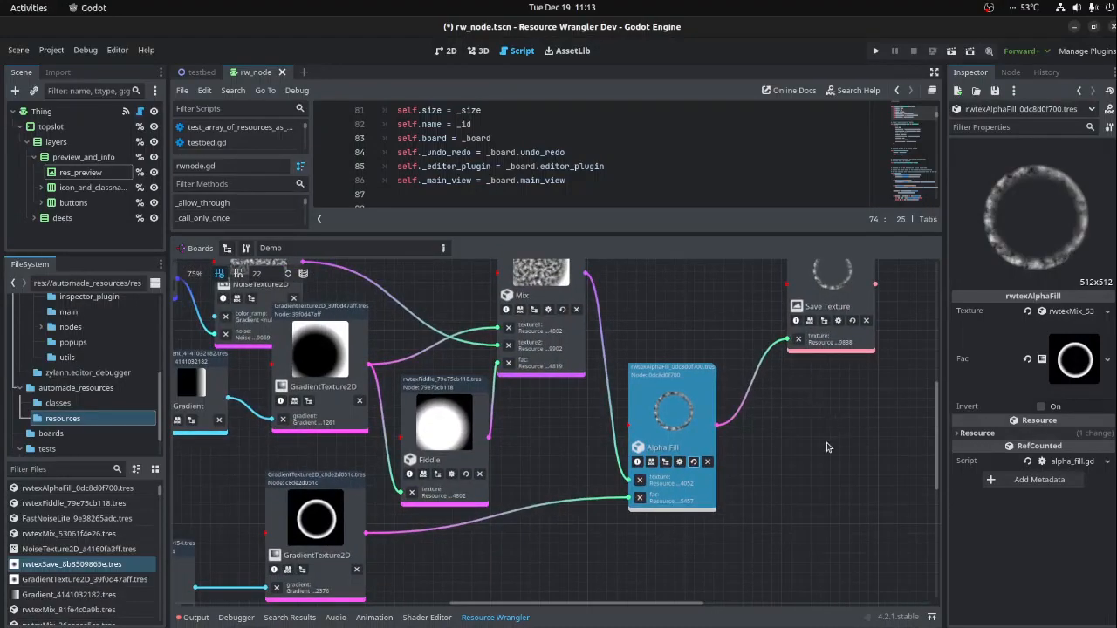
- Save the current scene and create a new scene with a 2D root node
scroll(829, 449, "down", 2)
middle_click_drag(836, 455, 591, 508)
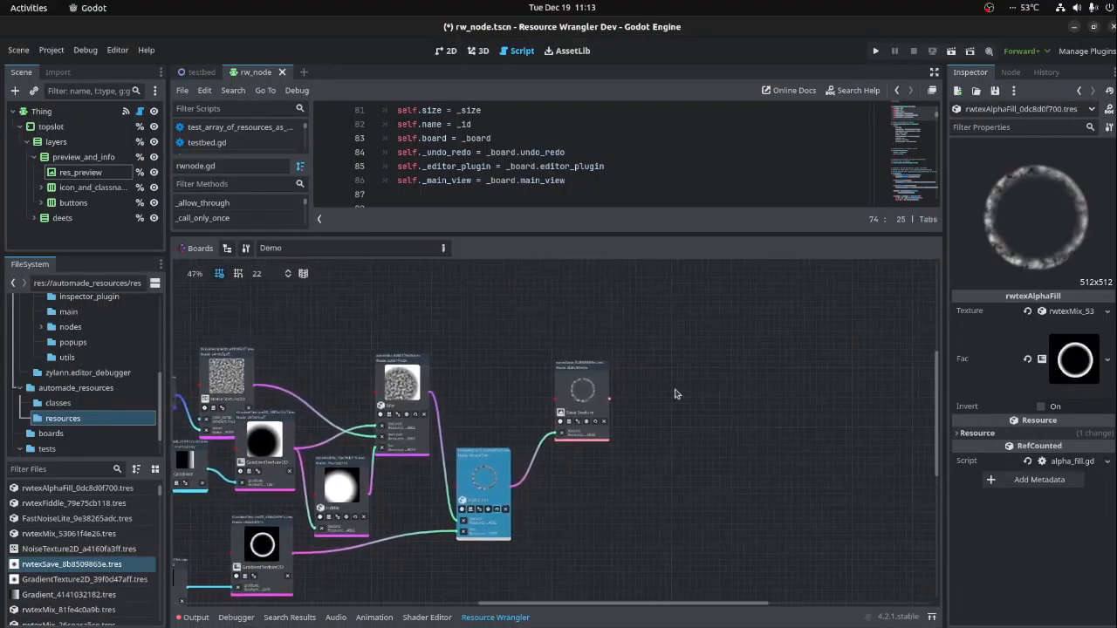
key("ctrl+s")
left_click(307, 75)
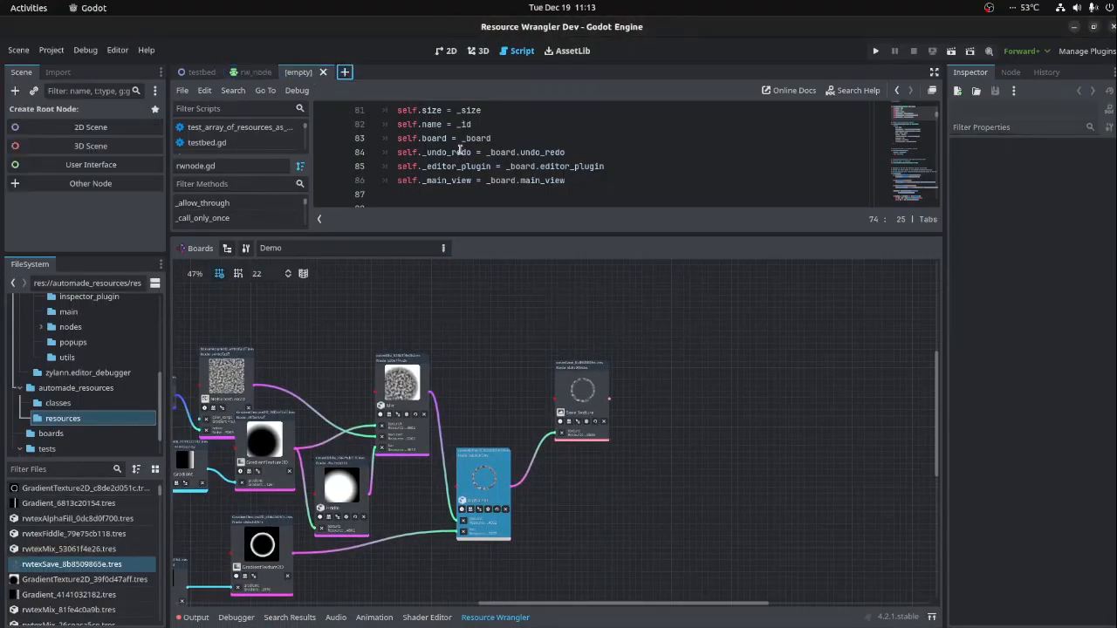
left_click(100, 129)
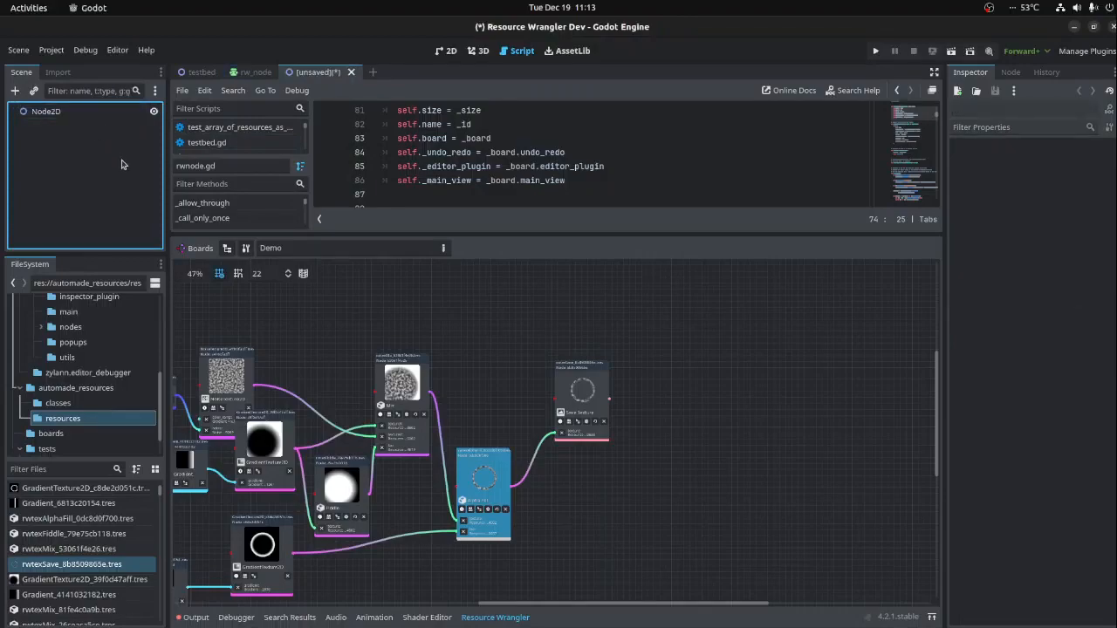
- Add a Sprite2D as a child of the Node2D root
left_click(29, 114)
left_click(14, 90)
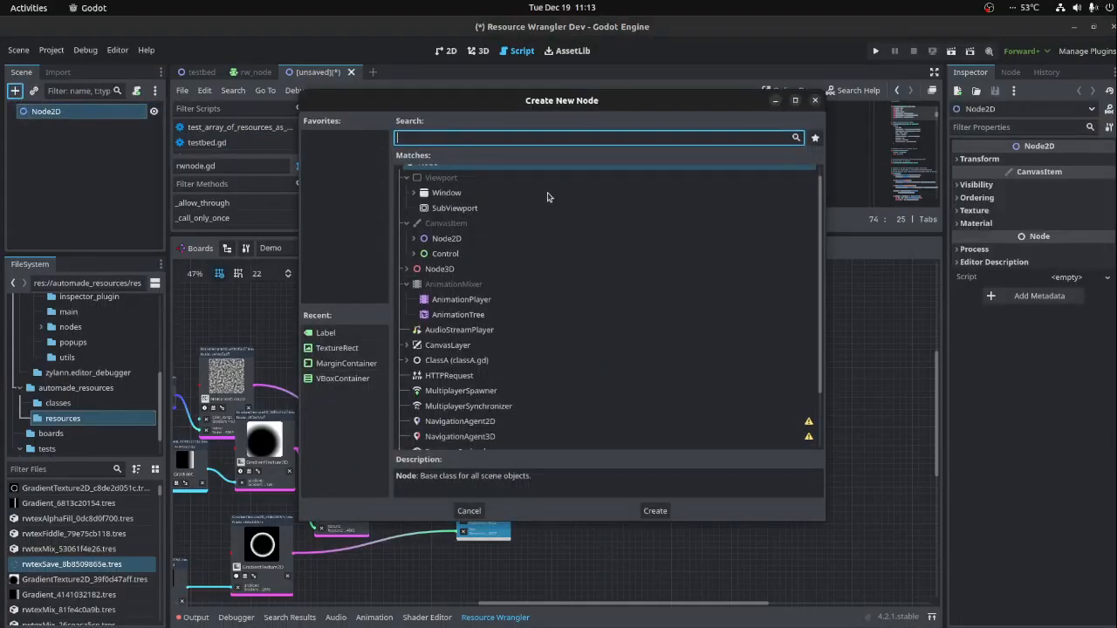
type("sprite")
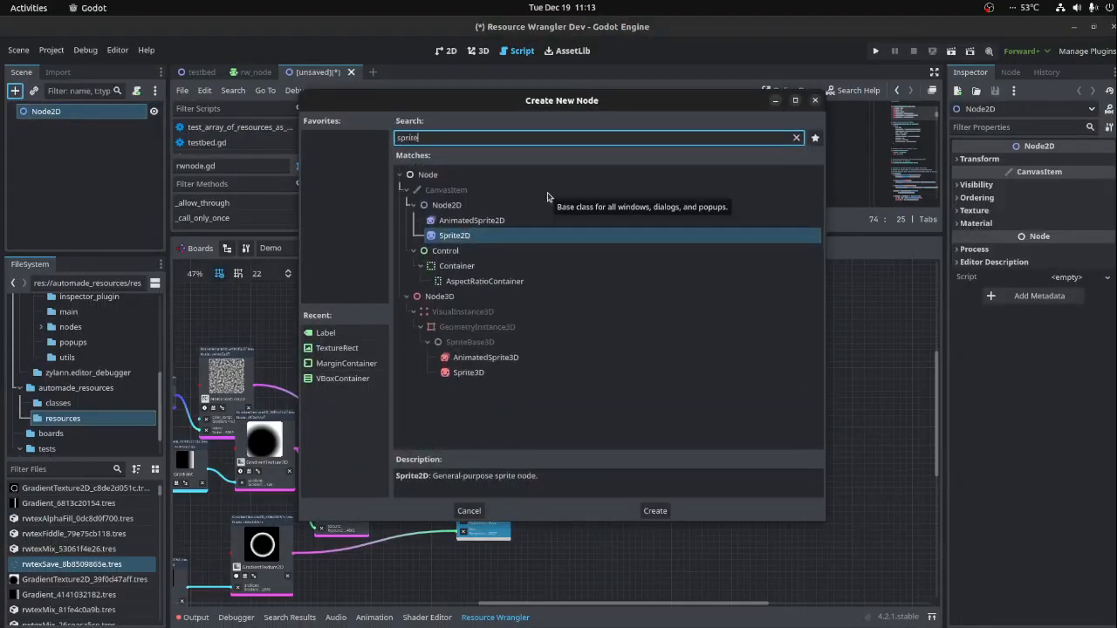
double_click(475, 236)
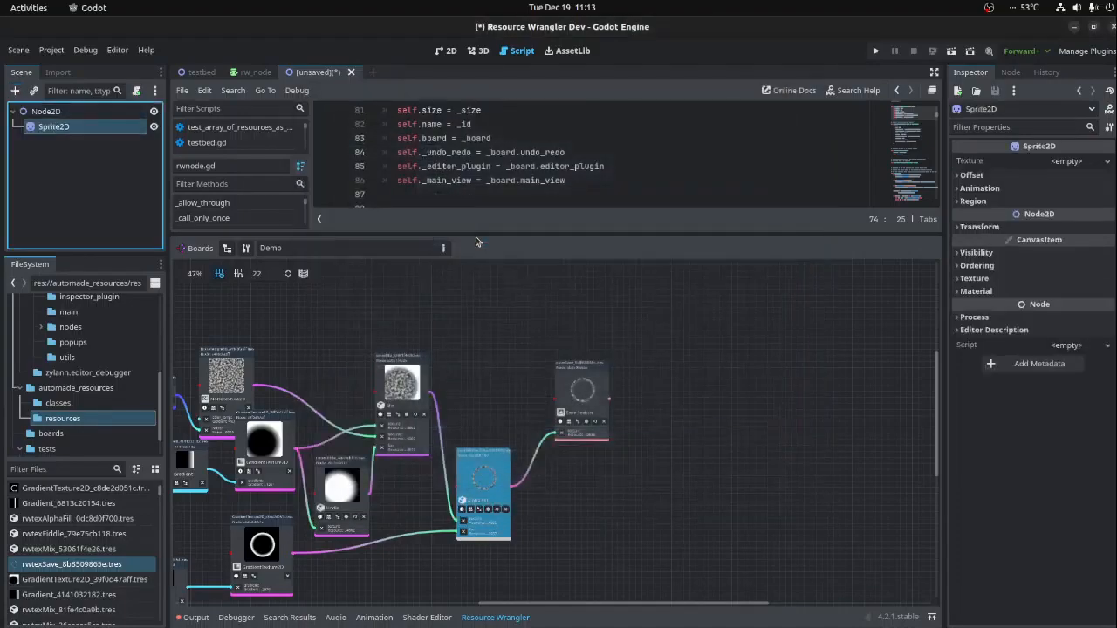
- Assign rwtexSave_8b8509865e.tres as the Sprite2D's texture with the 2D workspace open
left_click(446, 50)
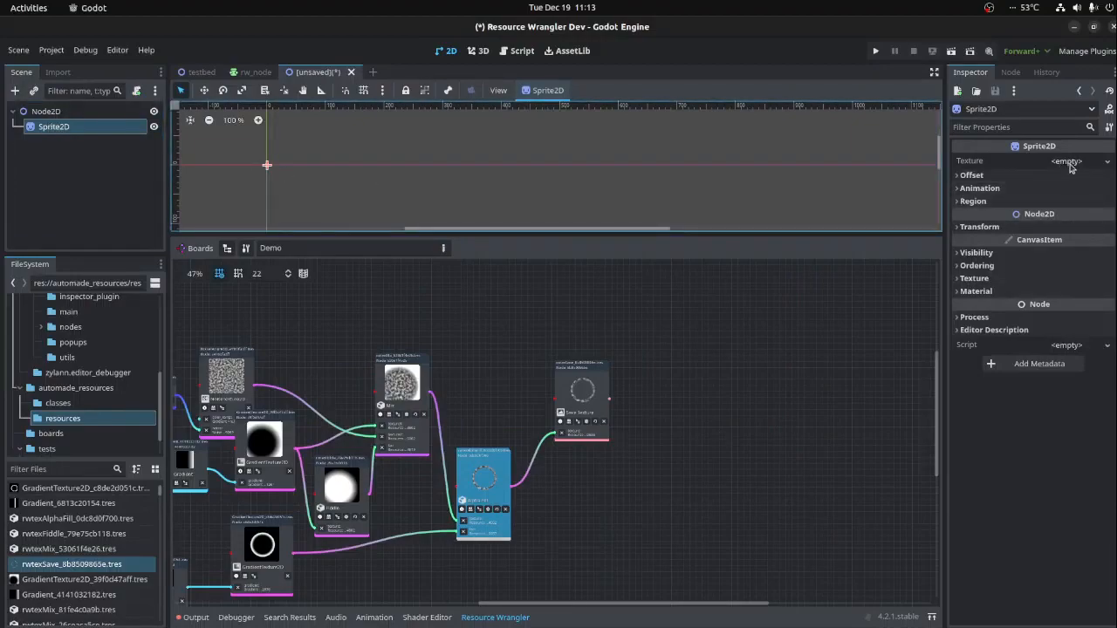
left_click(596, 410)
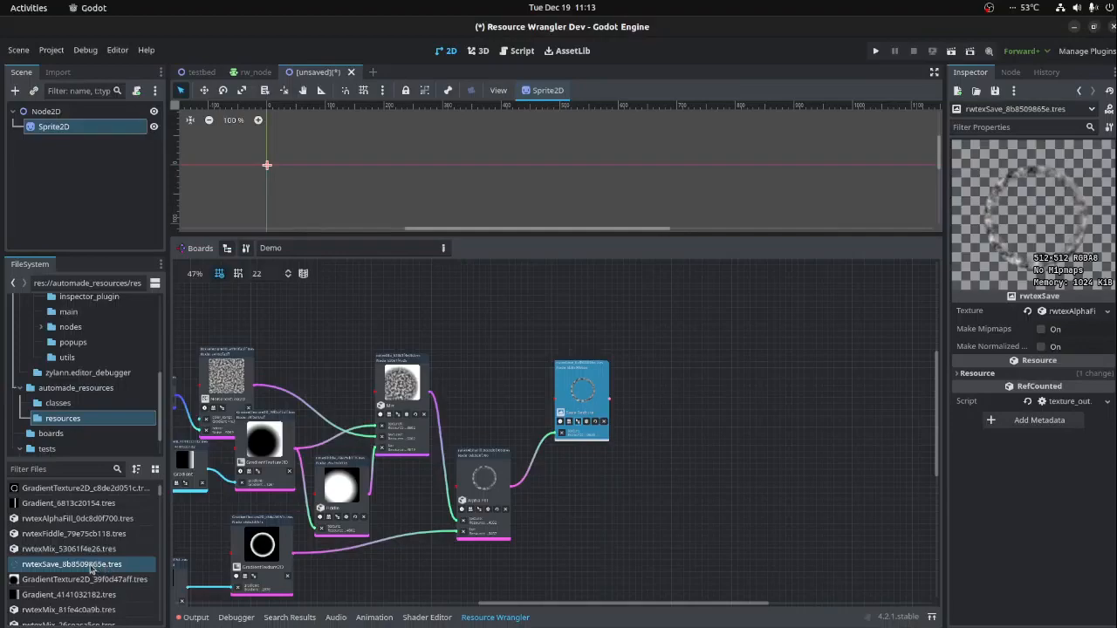
left_click(54, 567)
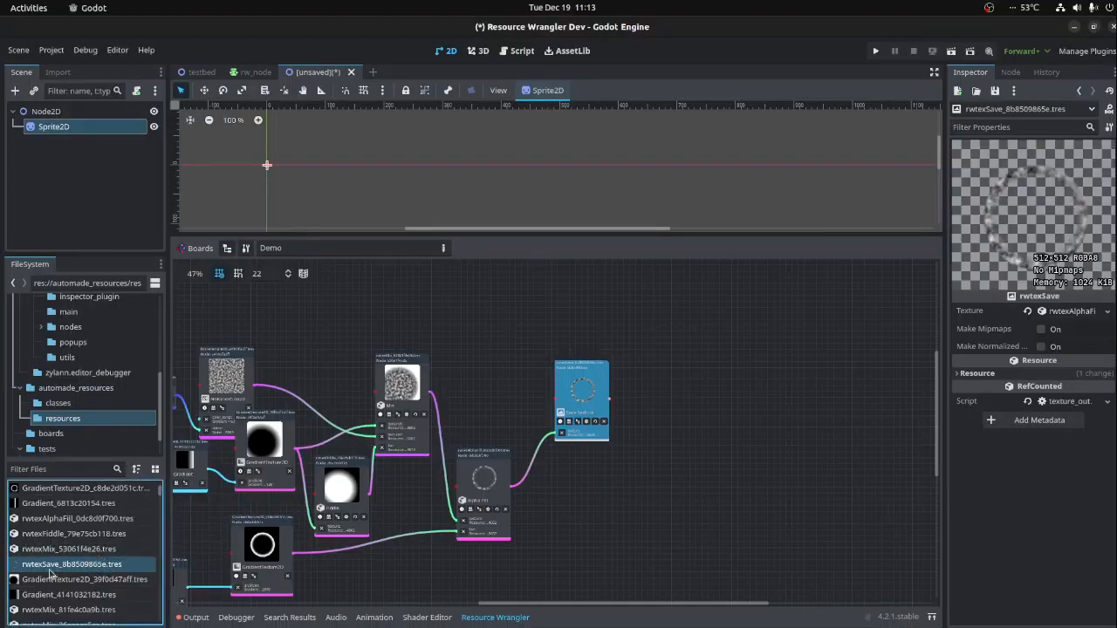
left_click(43, 127)
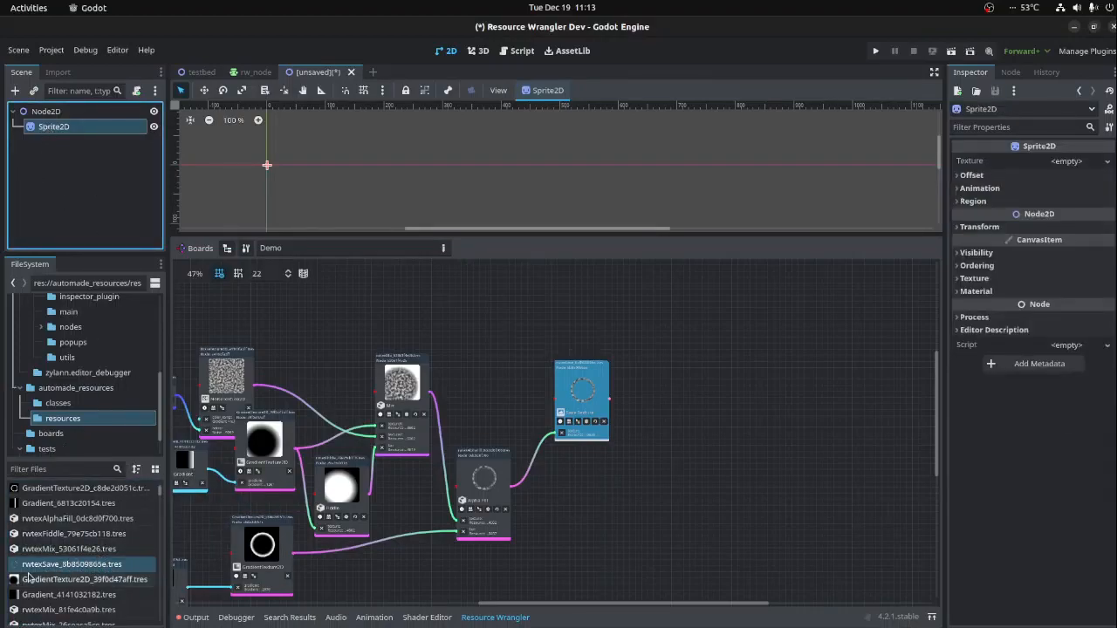
left_click_drag(29, 568, 1052, 167)
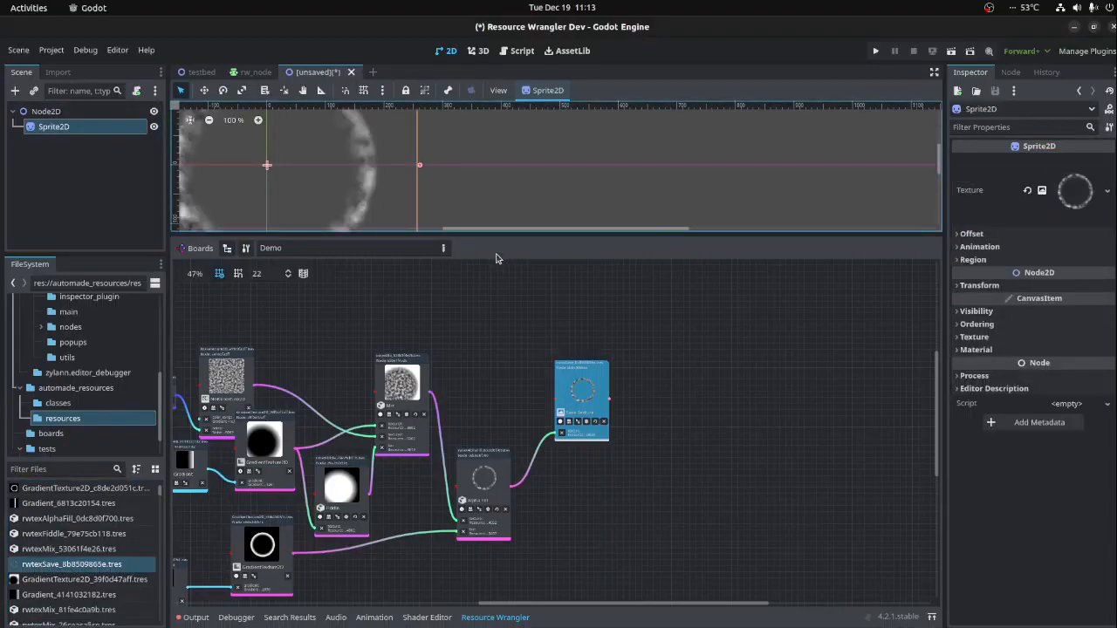
- Enlarge the 2D viewport and move the ring sprite to about 260 px right of and below the origin
left_click_drag(501, 236, 494, 382)
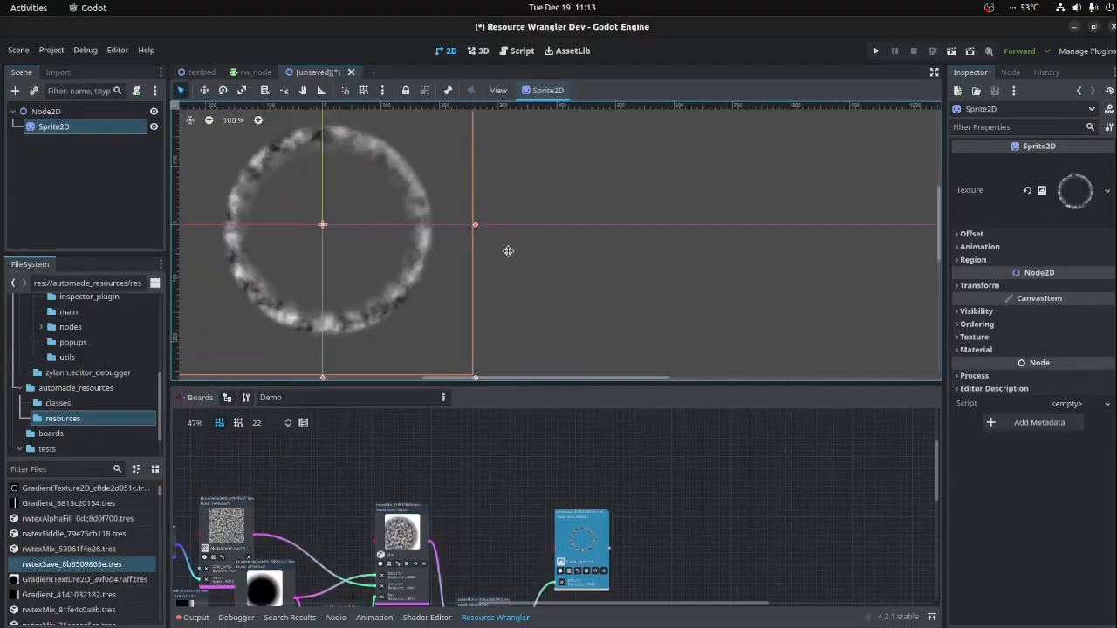
left_click_drag(411, 284, 571, 352)
scroll(691, 325, "down", 3)
middle_click_drag(665, 337, 666, 254)
left_click_drag(584, 193, 586, 256)
left_click(760, 274)
- Save the new scene as demo_bubble_texture.tscn
scroll(760, 273, "down", 1)
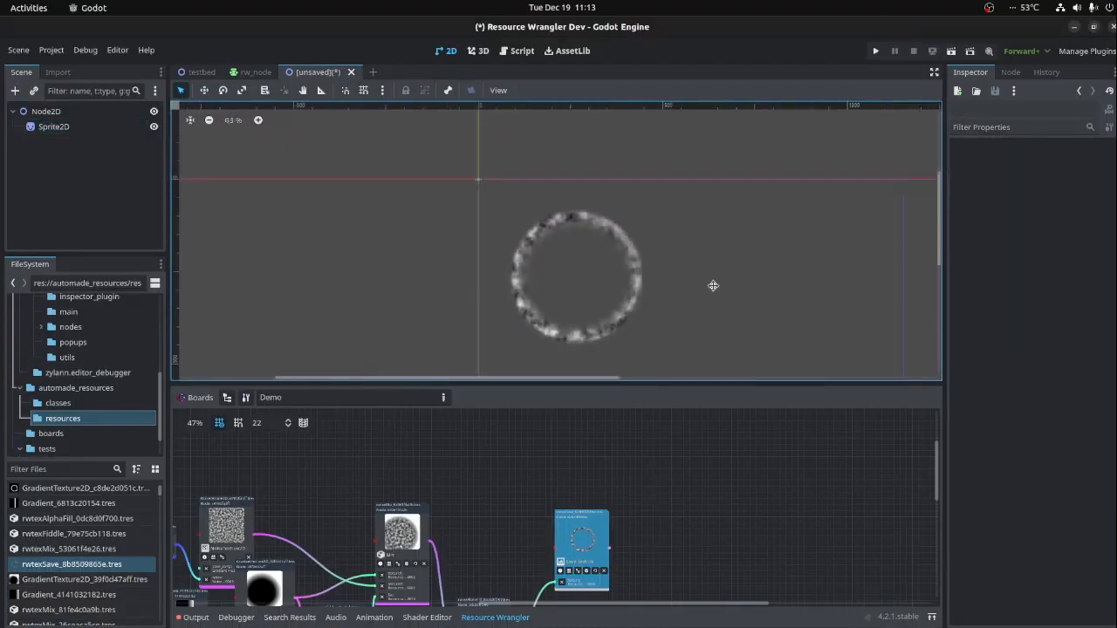
middle_click_drag(734, 301, 599, 250)
key("ctrl+s")
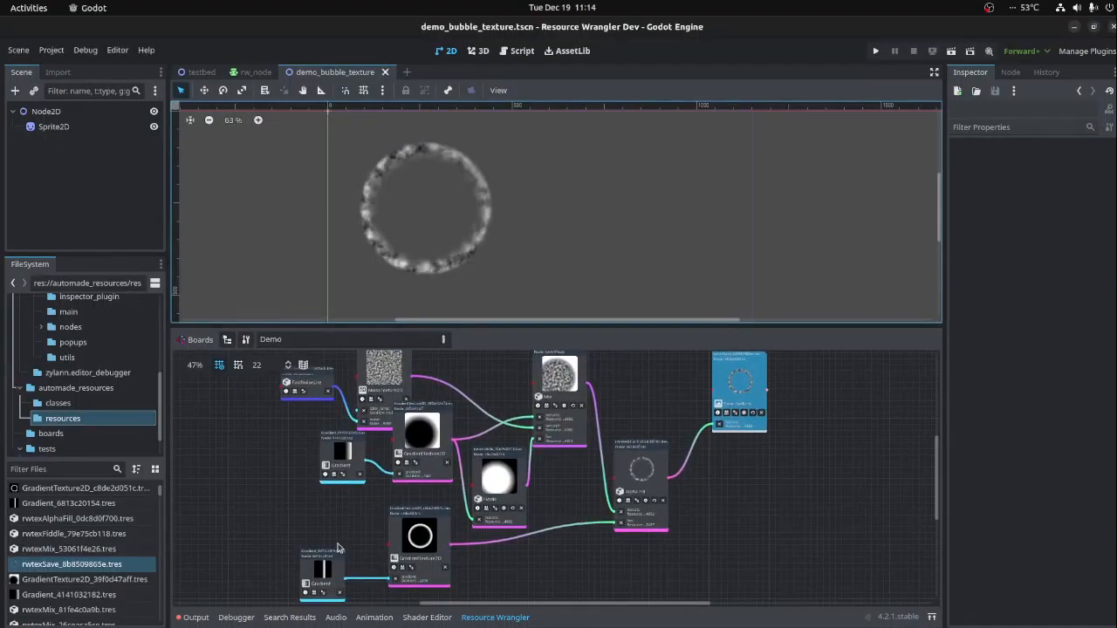
- Look through the image nodes in the board's resource picker and close it without adding any
middle_click_drag(871, 506, 836, 491)
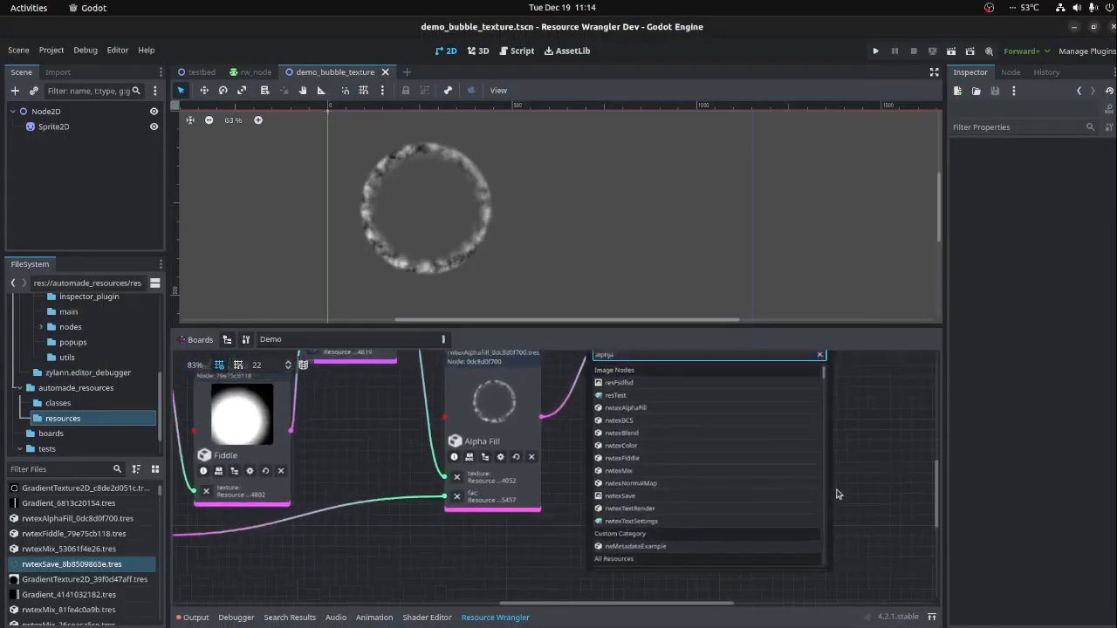
left_click(800, 374)
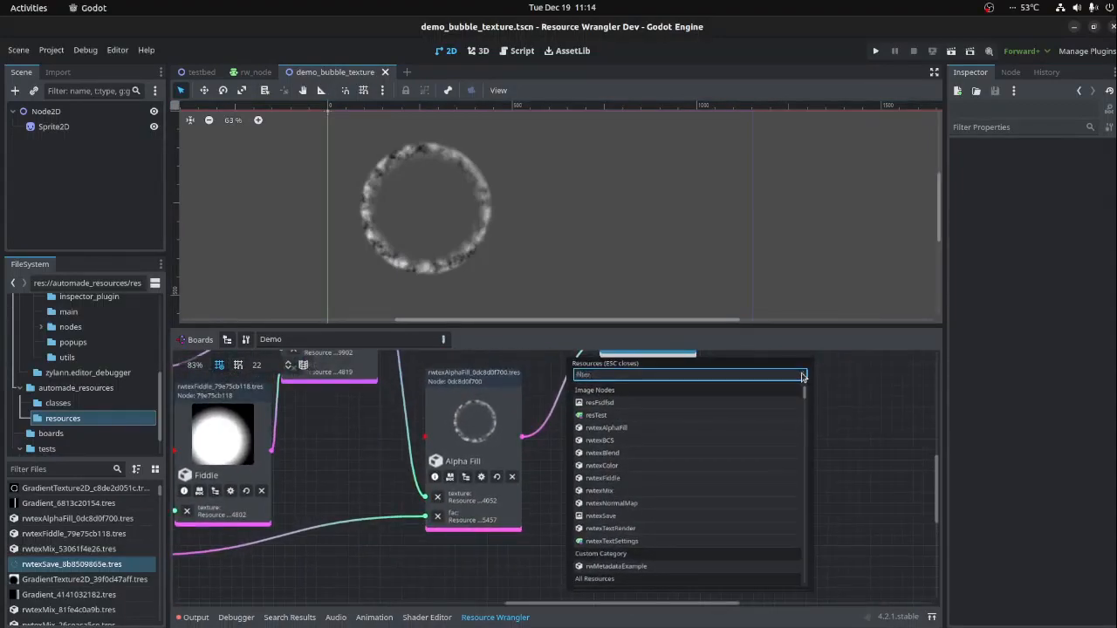
left_click(627, 403)
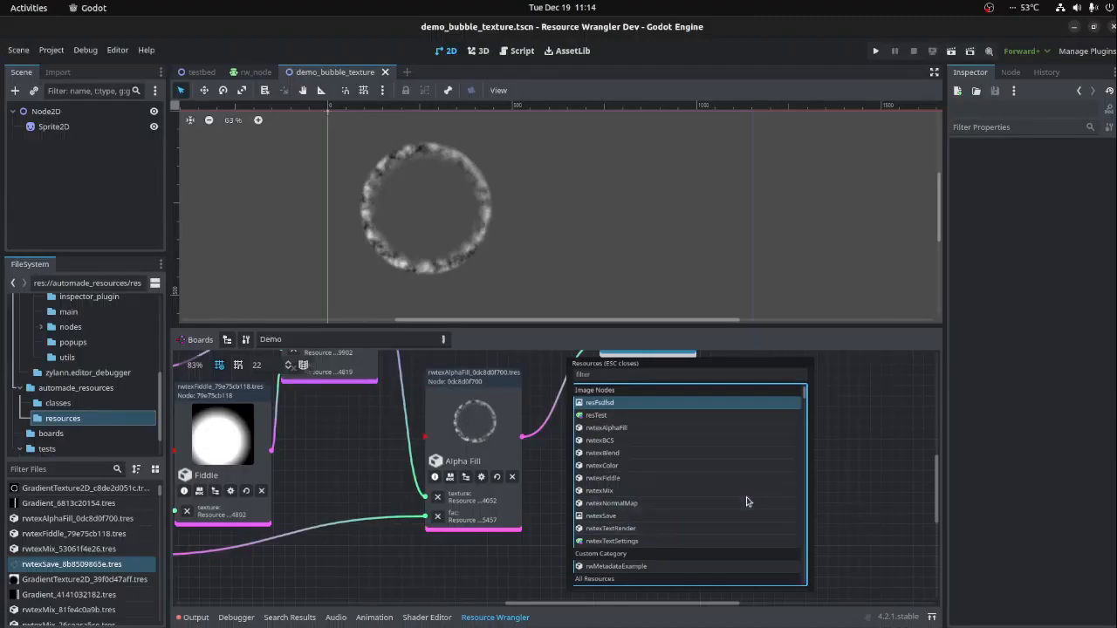
left_click(896, 443)
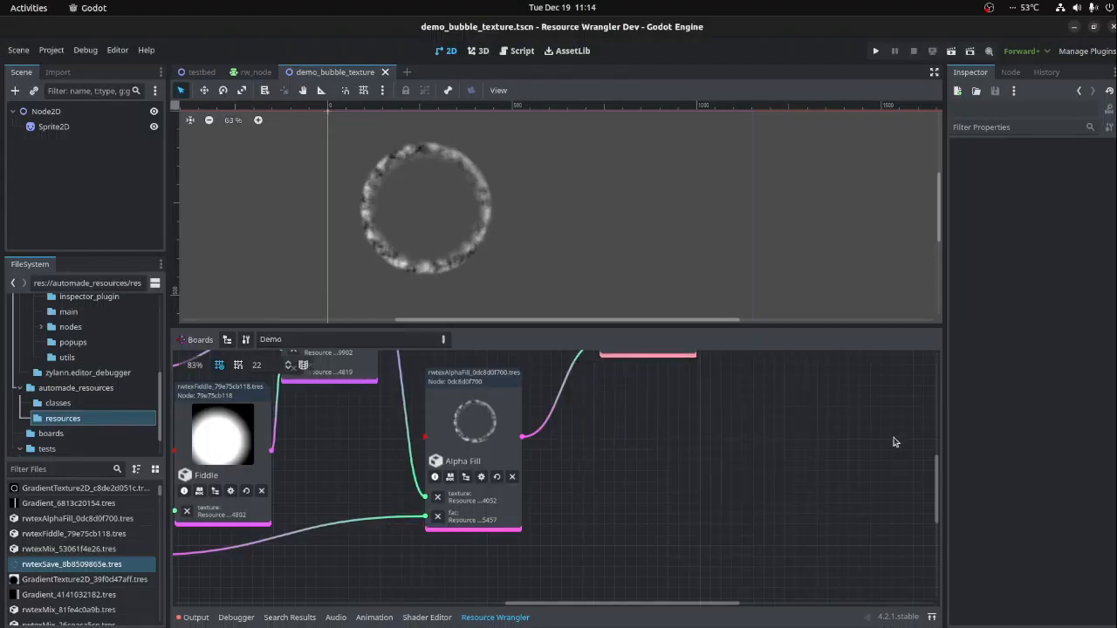
scroll(658, 393, "down", 5)
middle_click_drag(683, 449, 774, 525)
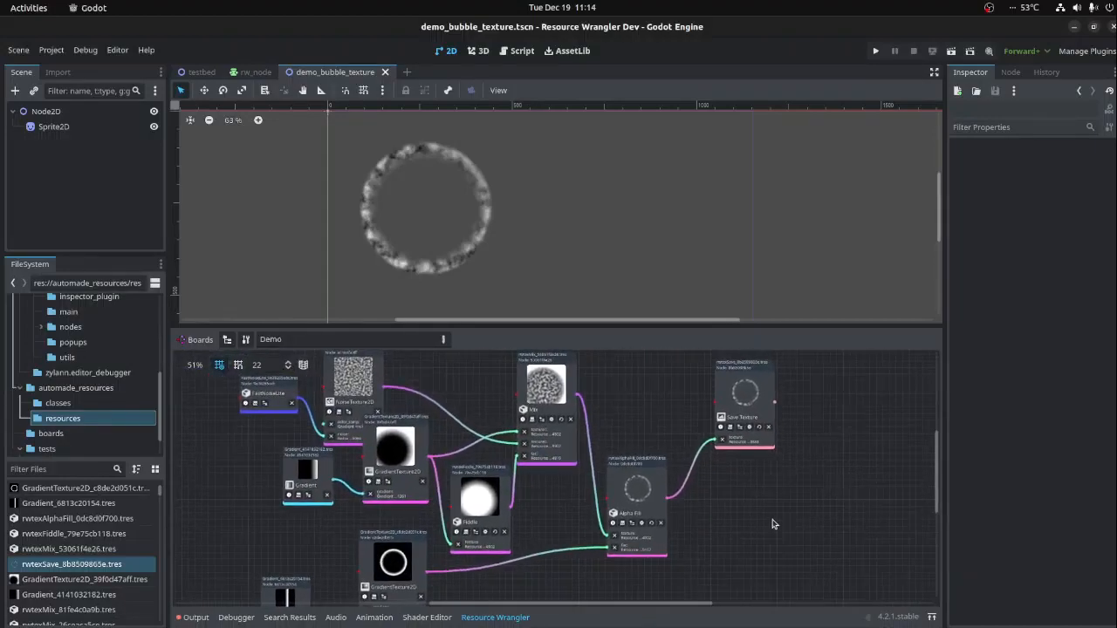